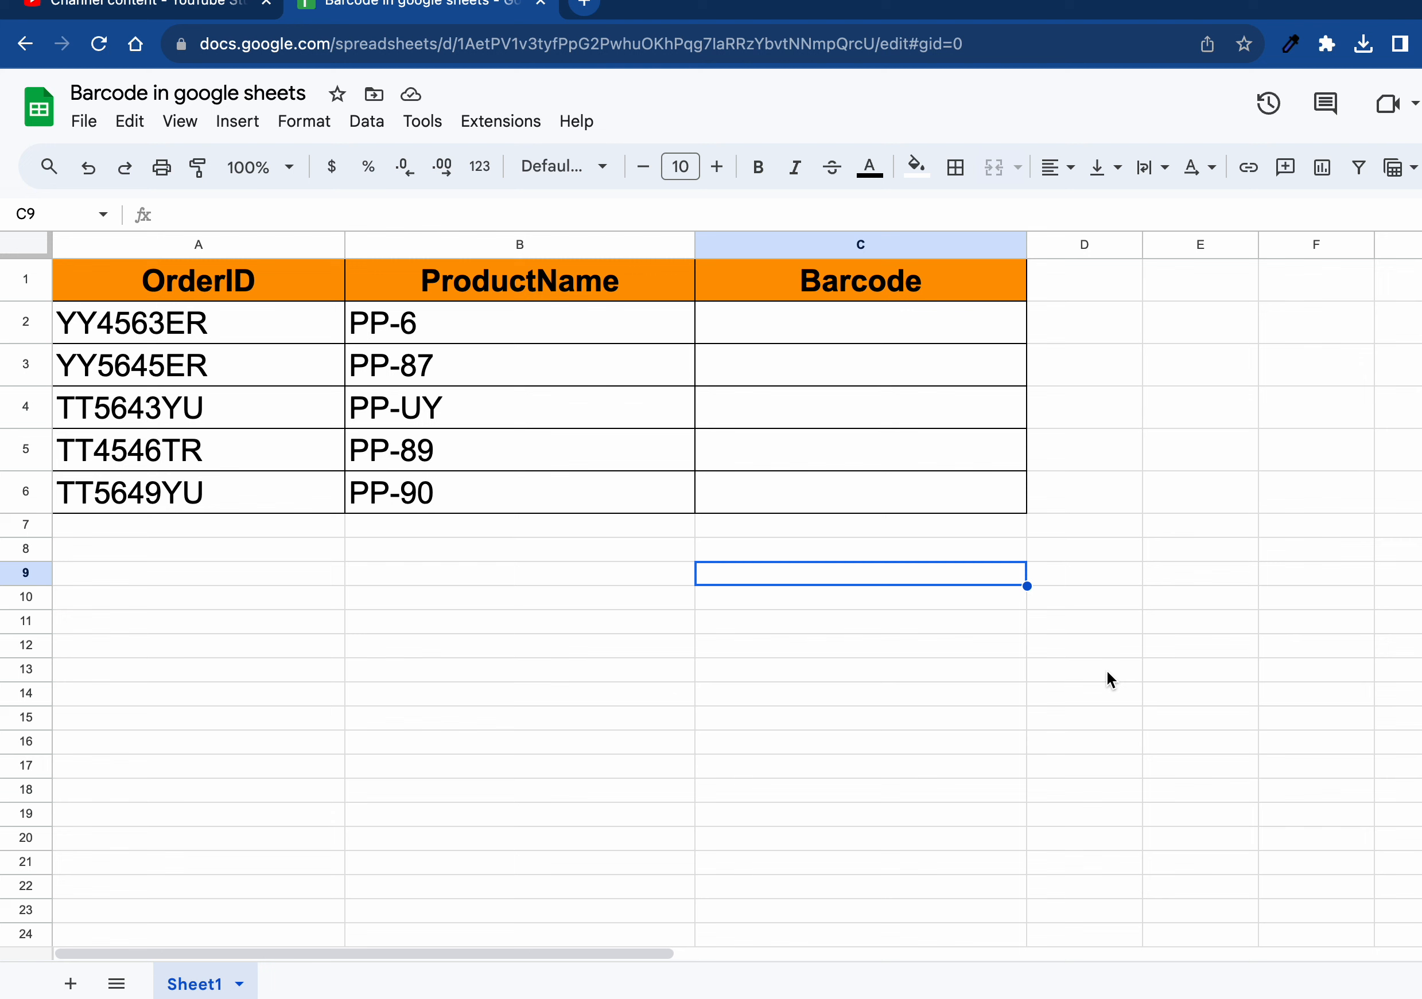
# - Enter the formula ="("&"A2"&")" in cell C2 of the Barcode column
pyautogui.click(826, 330)
pyautogui.doubleClick(825, 328)
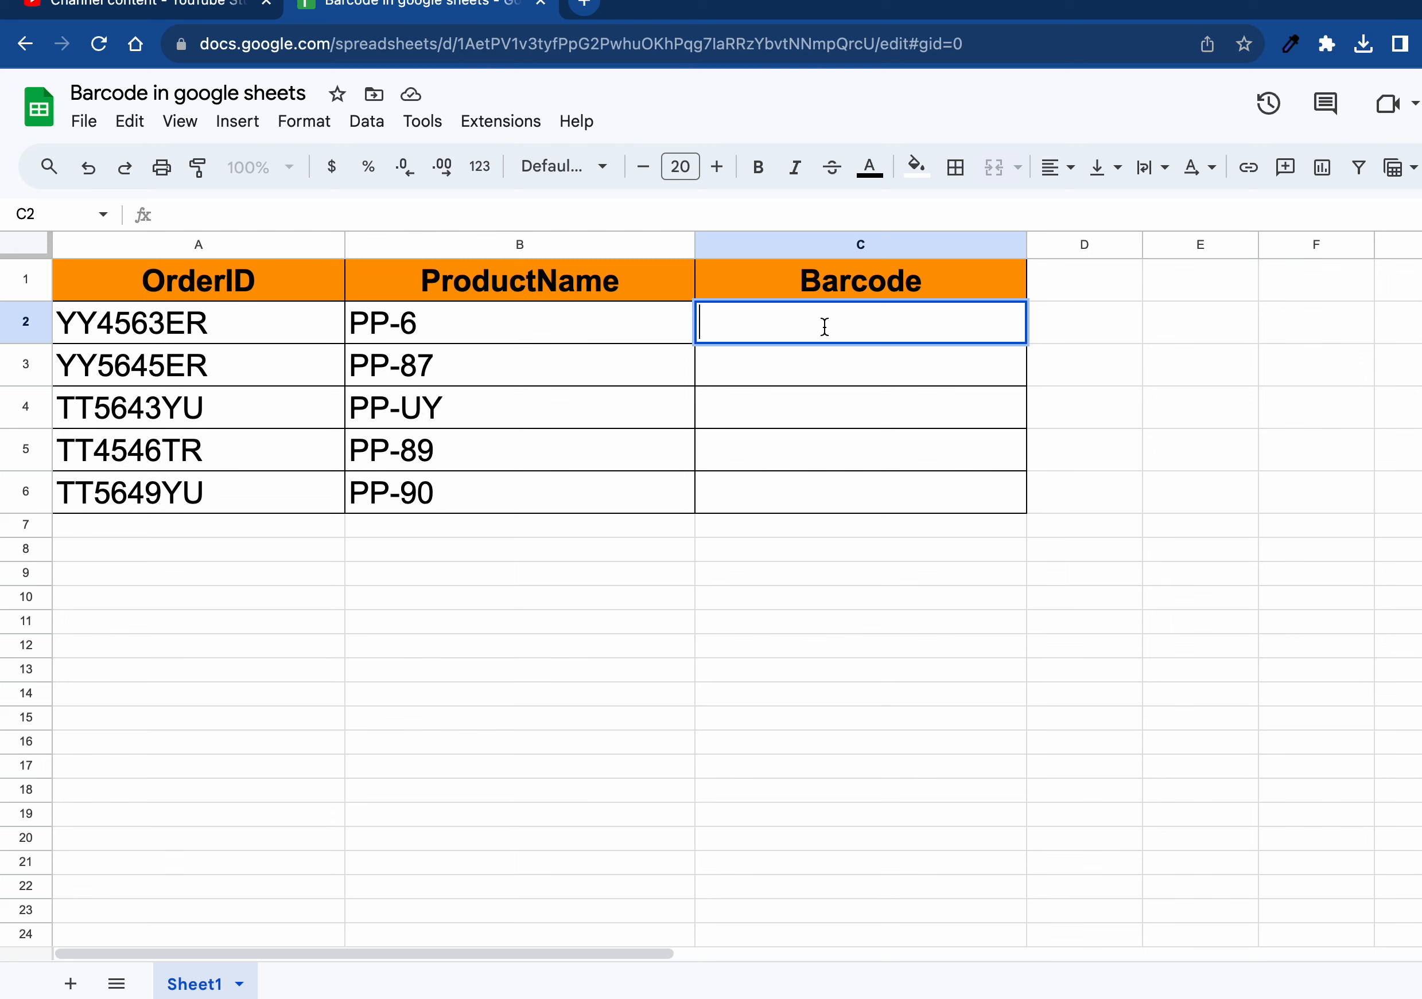
pyautogui.write('=')
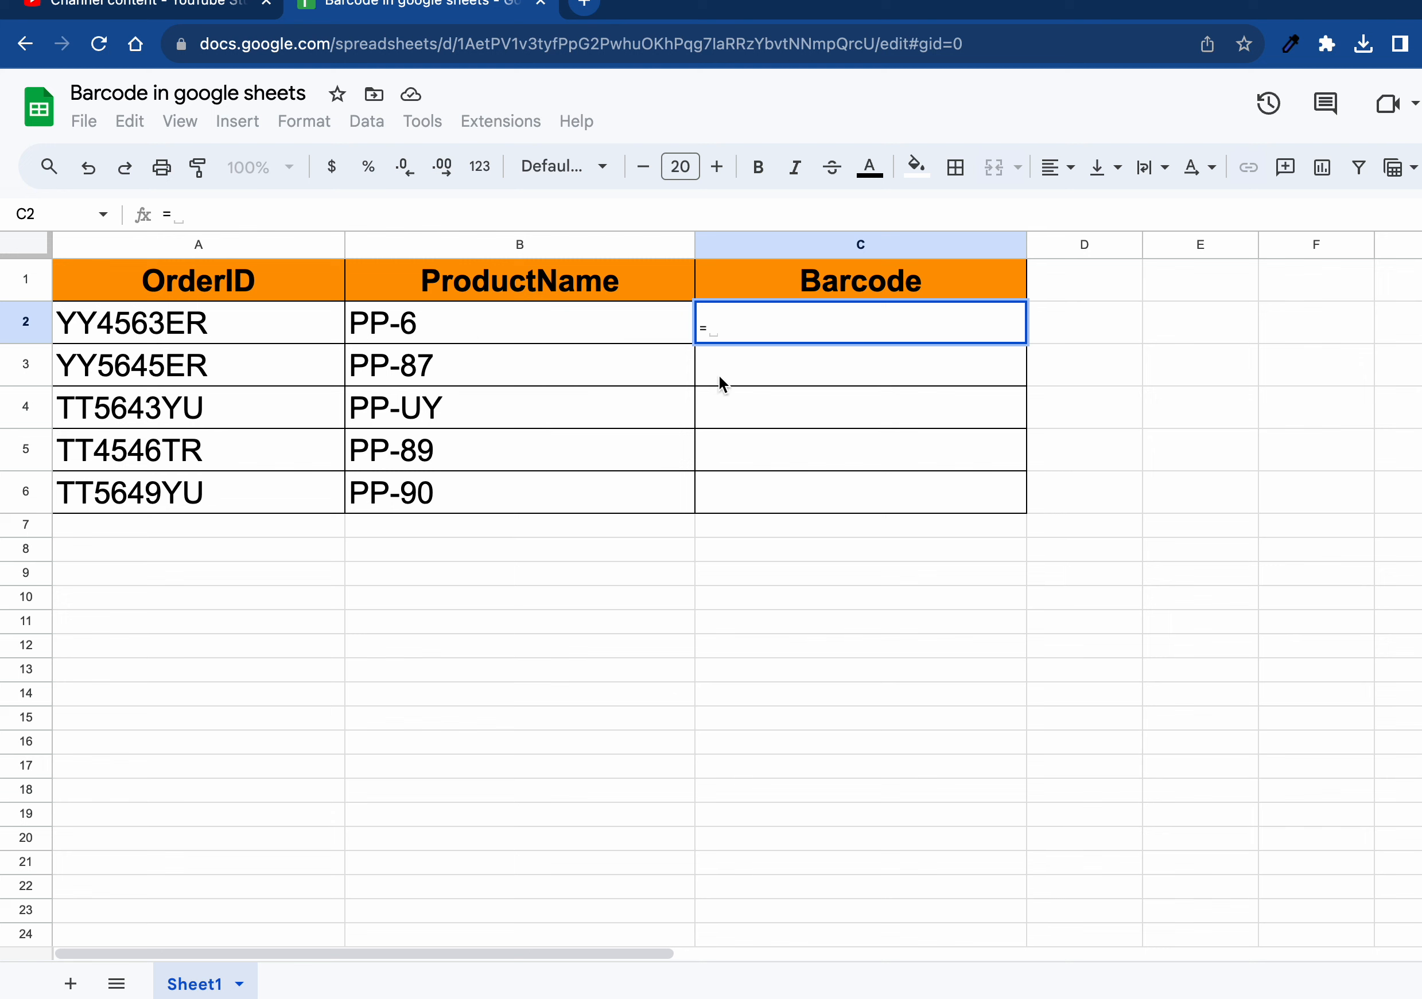
pyautogui.write('"')
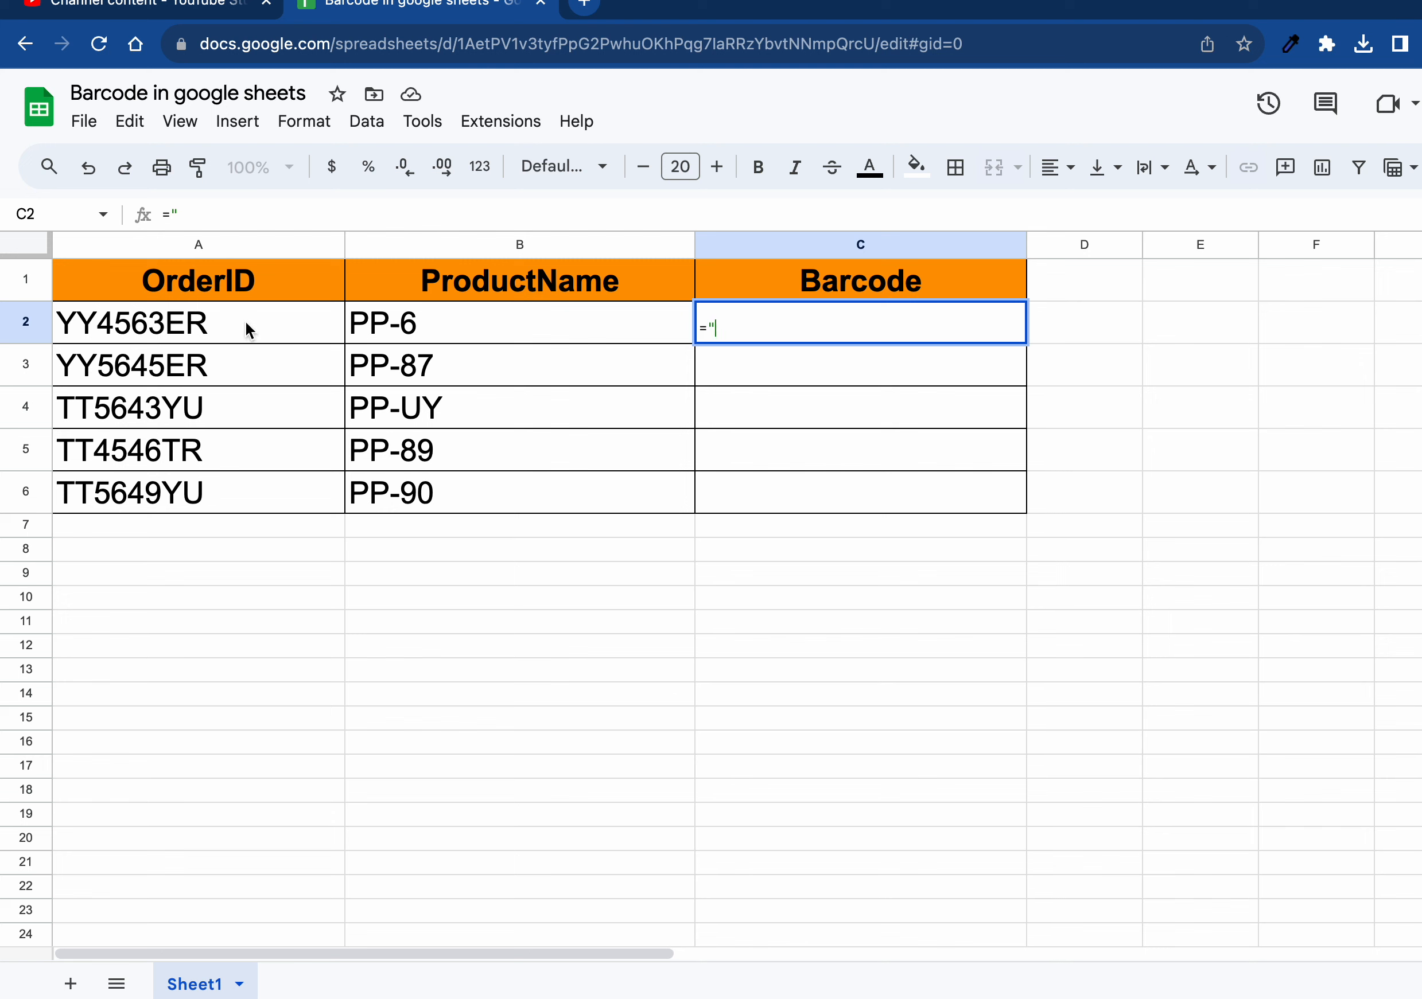
pyautogui.write('("&')
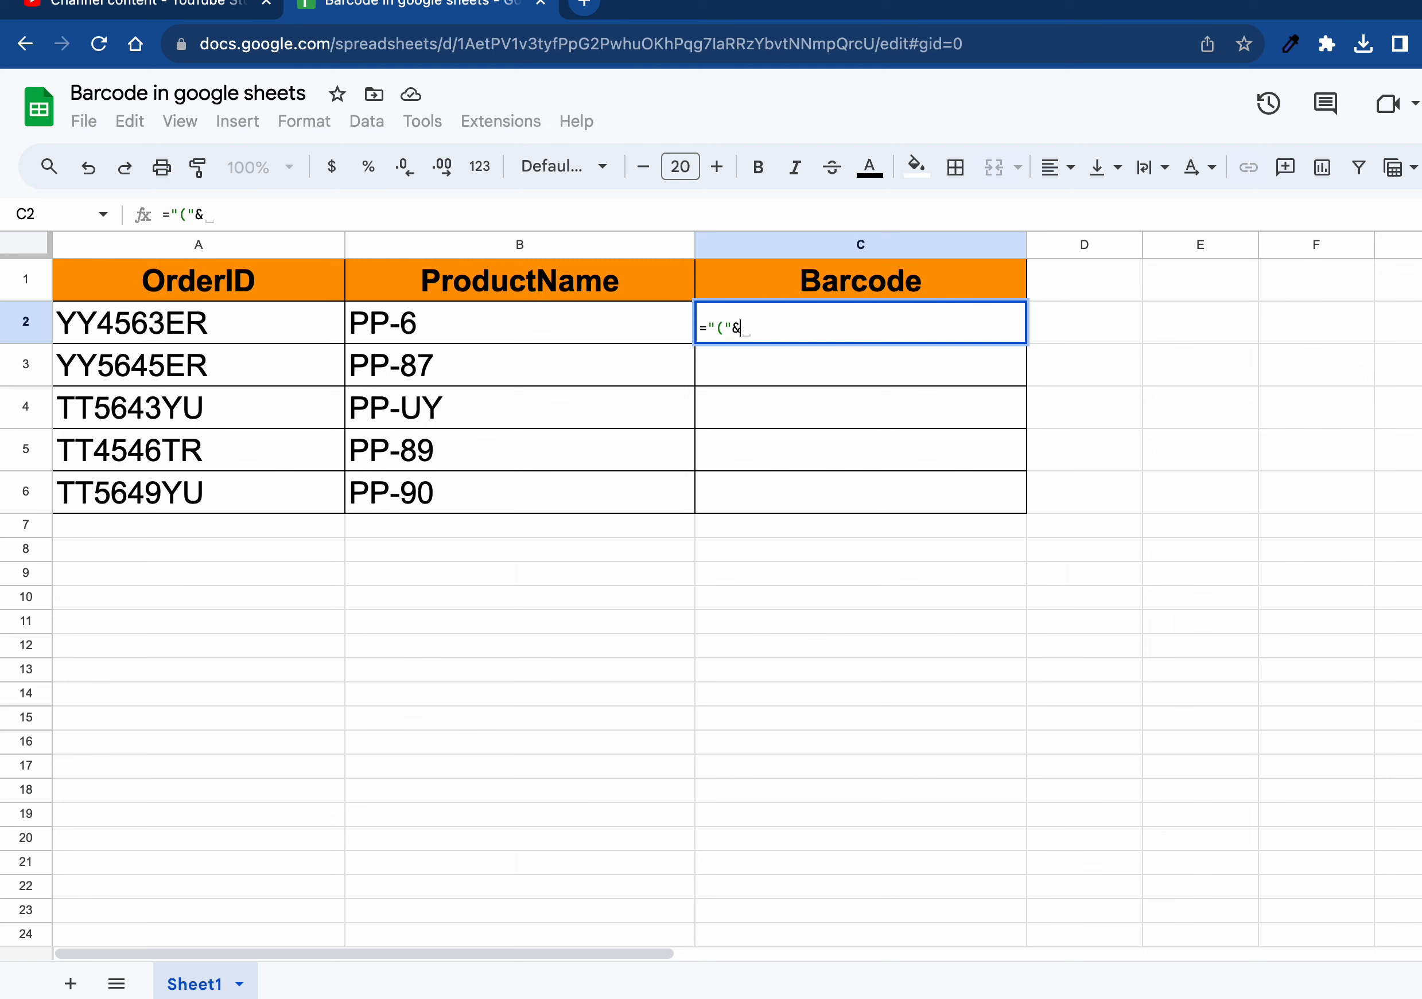
pyautogui.write('"')
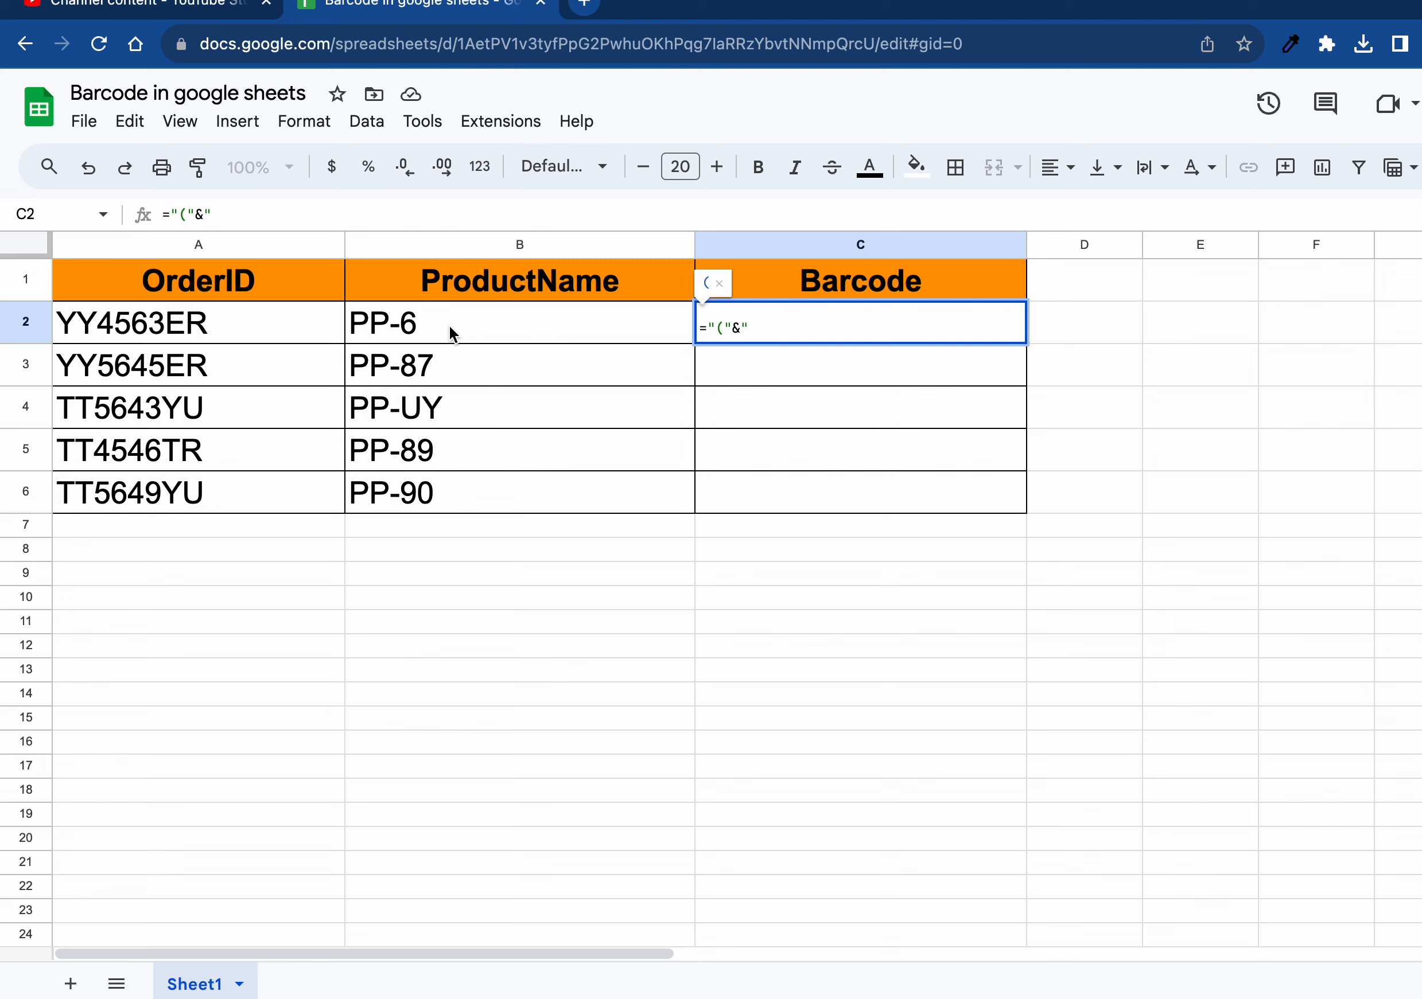
pyautogui.write('A2"&')
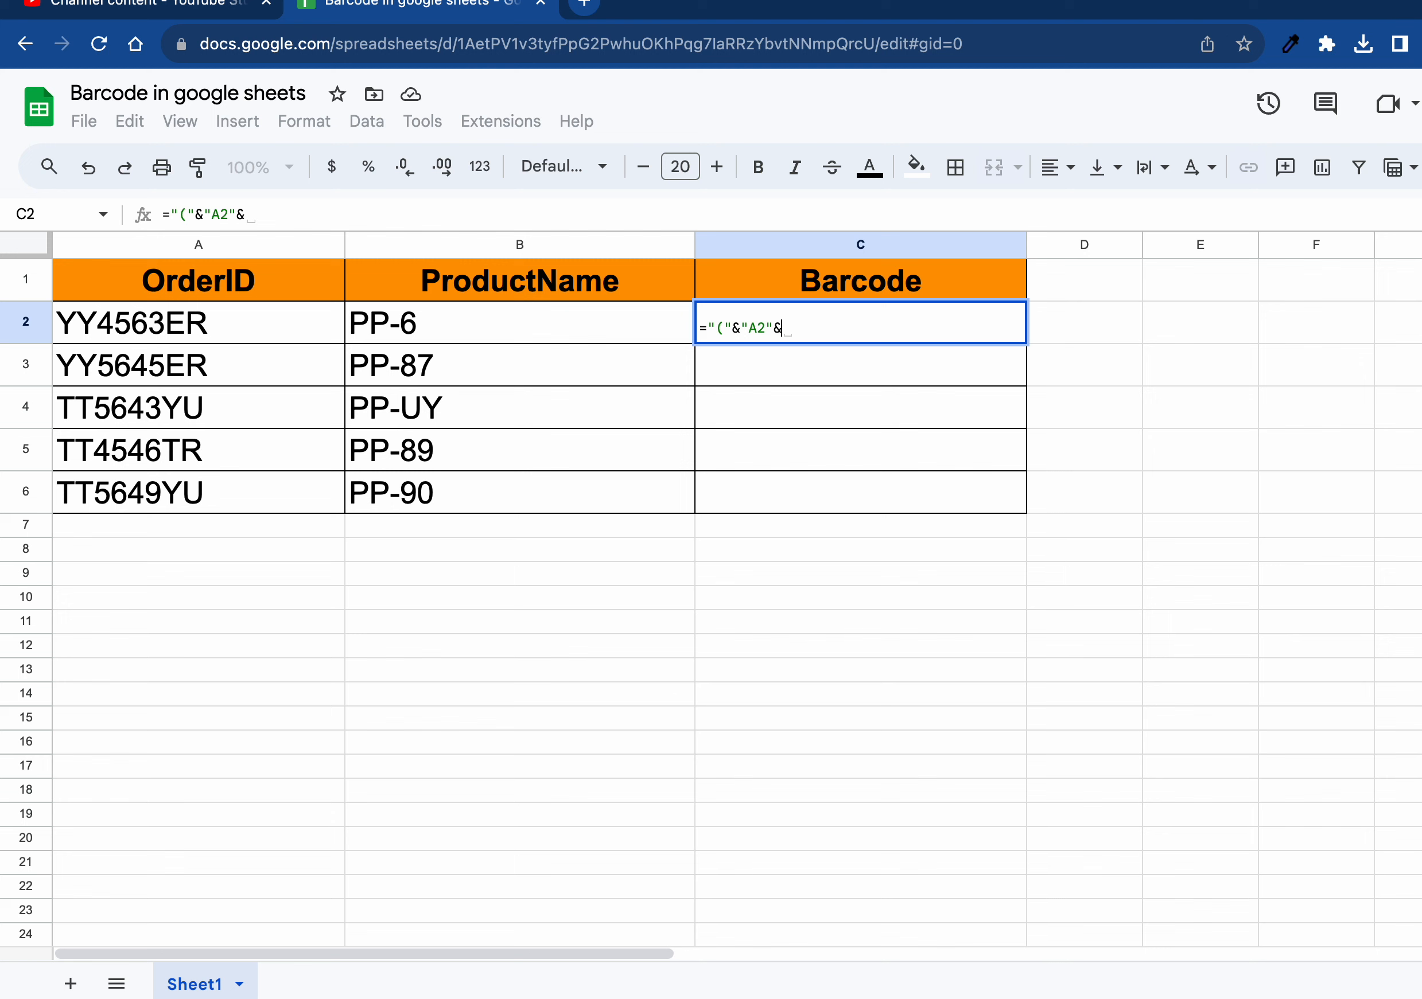
pyautogui.write('")')
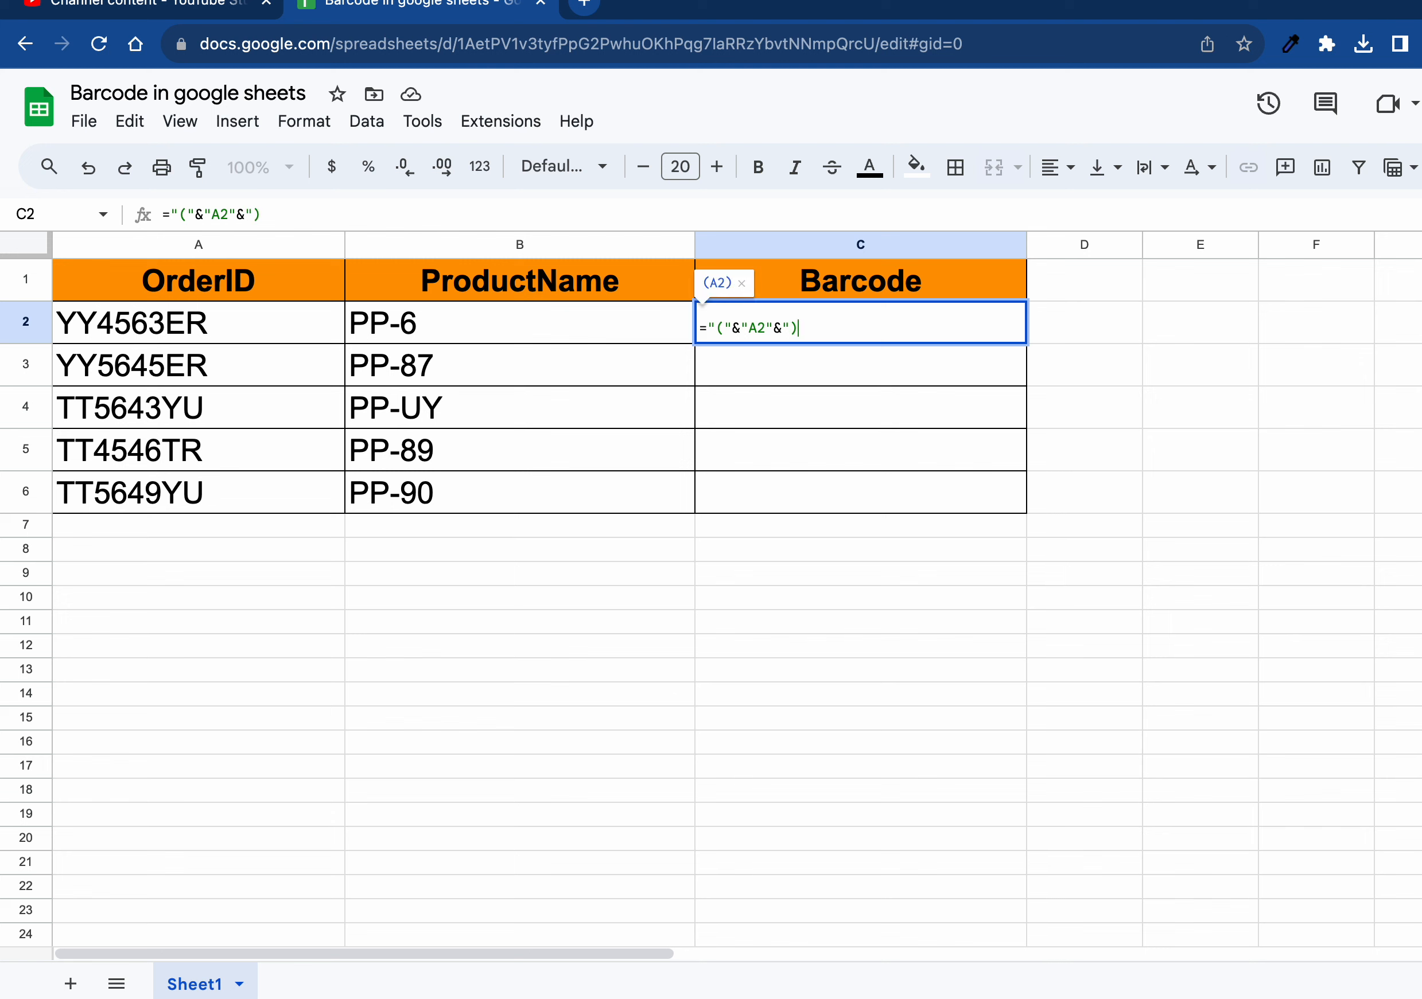
pyautogui.write('"')
pyautogui.press('Return')
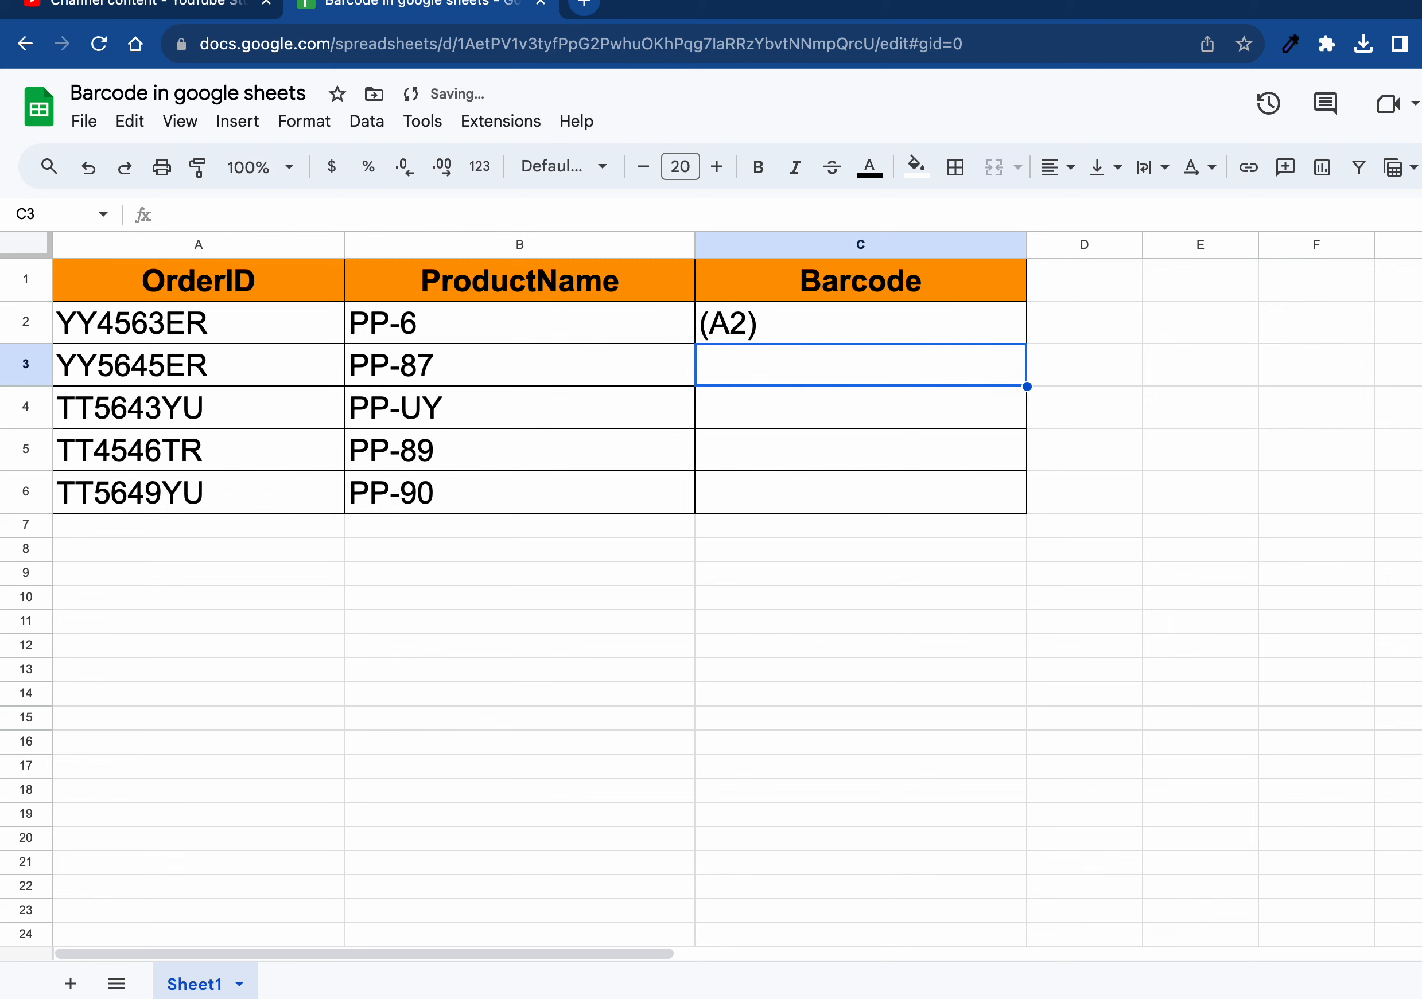
# - Correct the formula in C2 to ="("&A2&")" and accept the suggested autofill for C3:C6
pyautogui.doubleClick(785, 324)
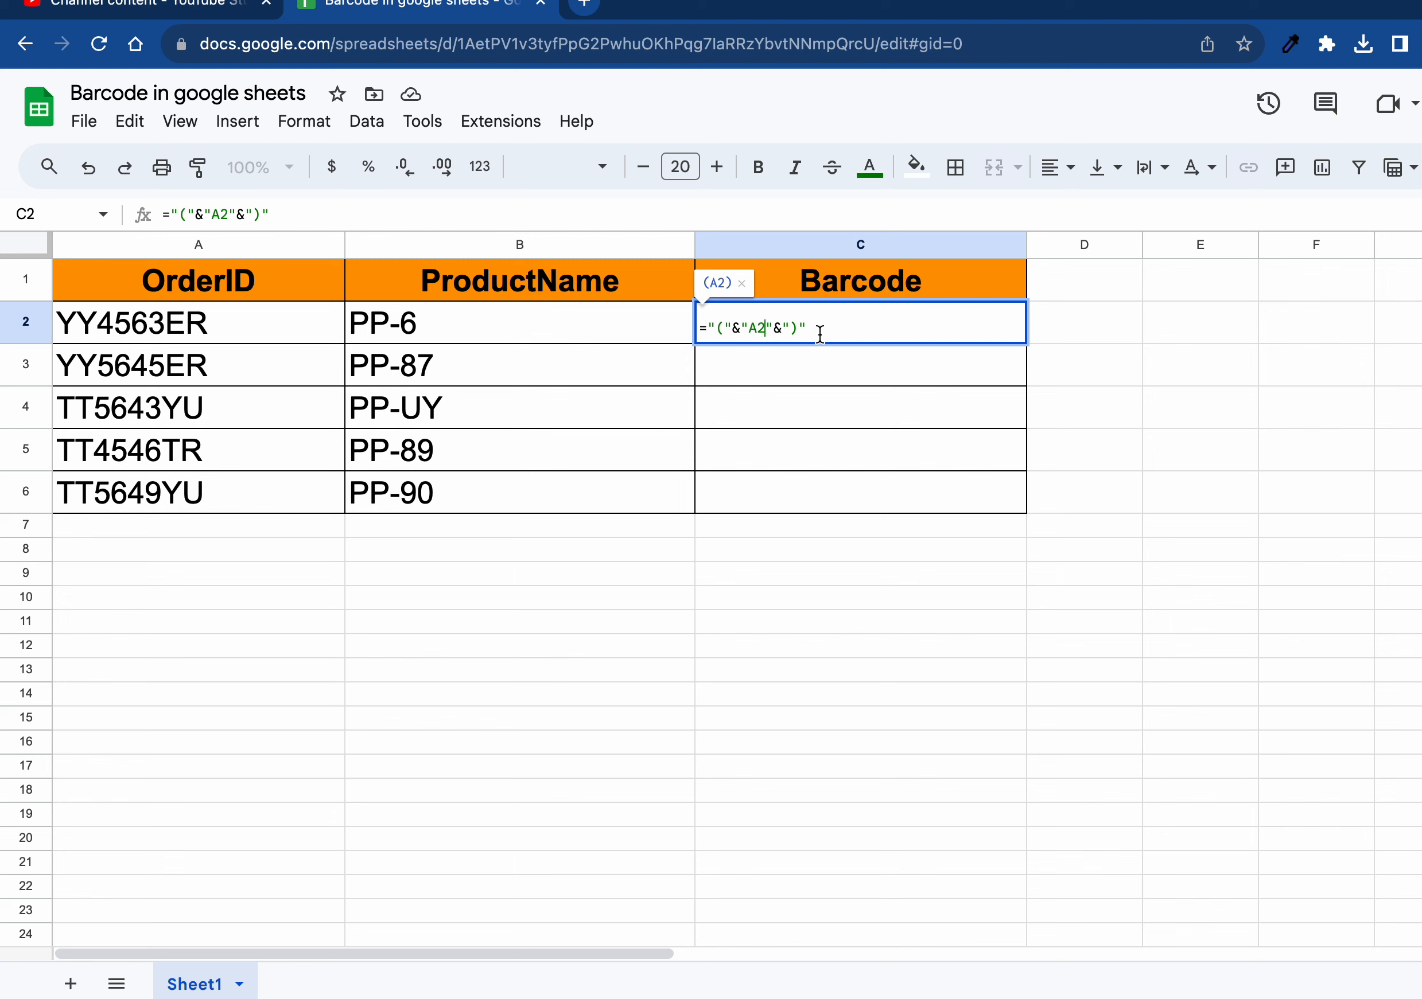
pyautogui.press('Left')
pyautogui.press('Left')
pyautogui.press('Left')
pyautogui.press('Left')
pyautogui.press('Left')
pyautogui.press('Left')
pyautogui.press('Left')
pyautogui.press('BackSpace')
pyautogui.press('Right')
pyautogui.press('Right')
pyautogui.press('Right')
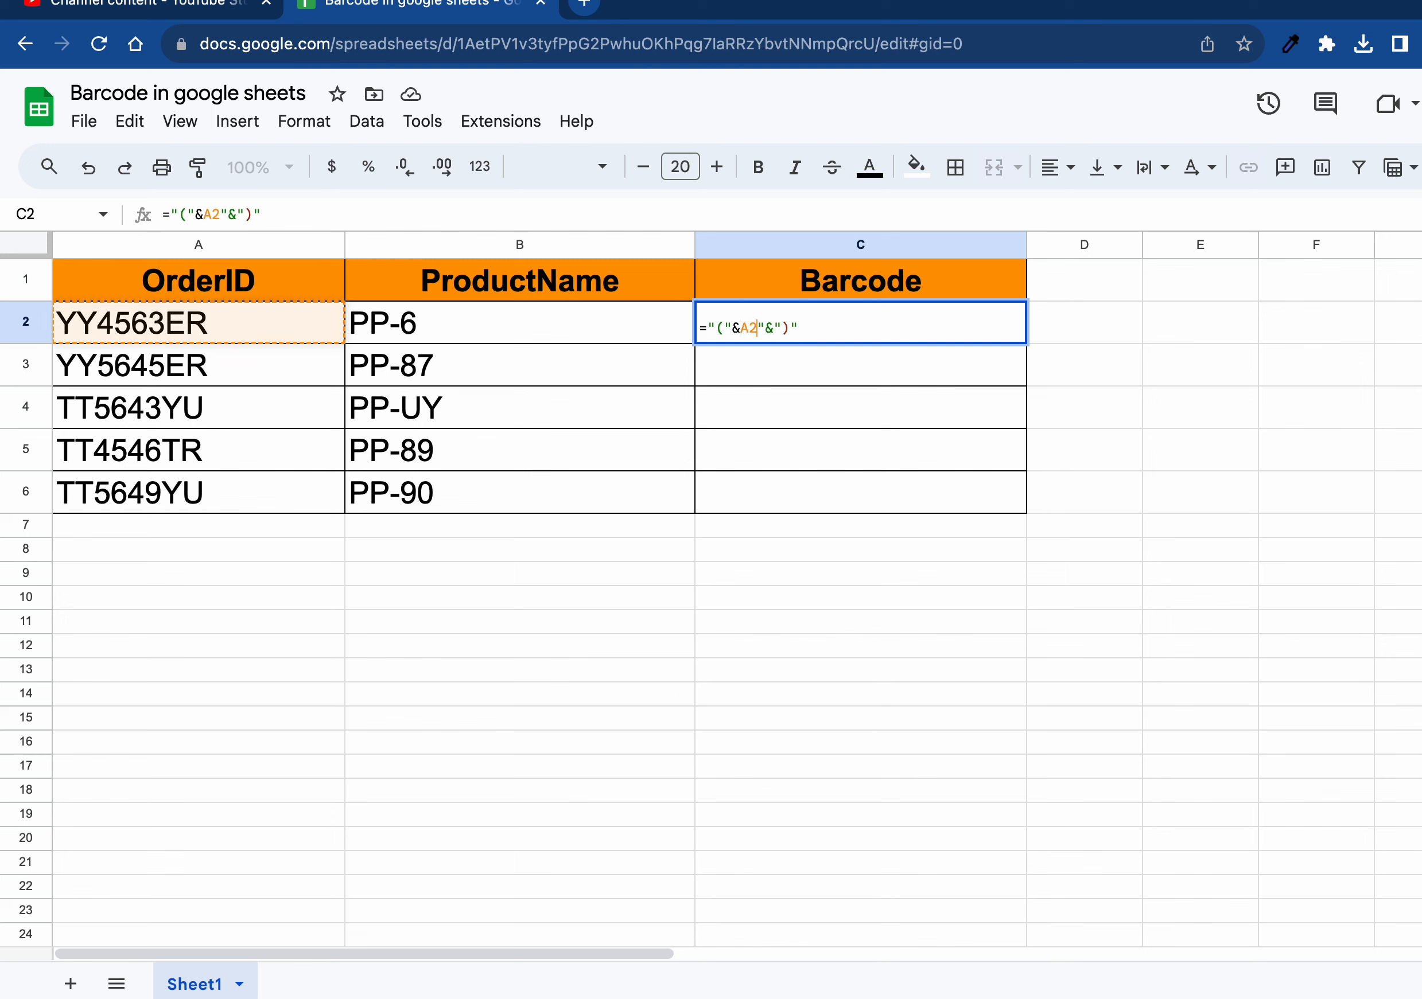
pyautogui.press('BackSpace')
pyautogui.press('Return')
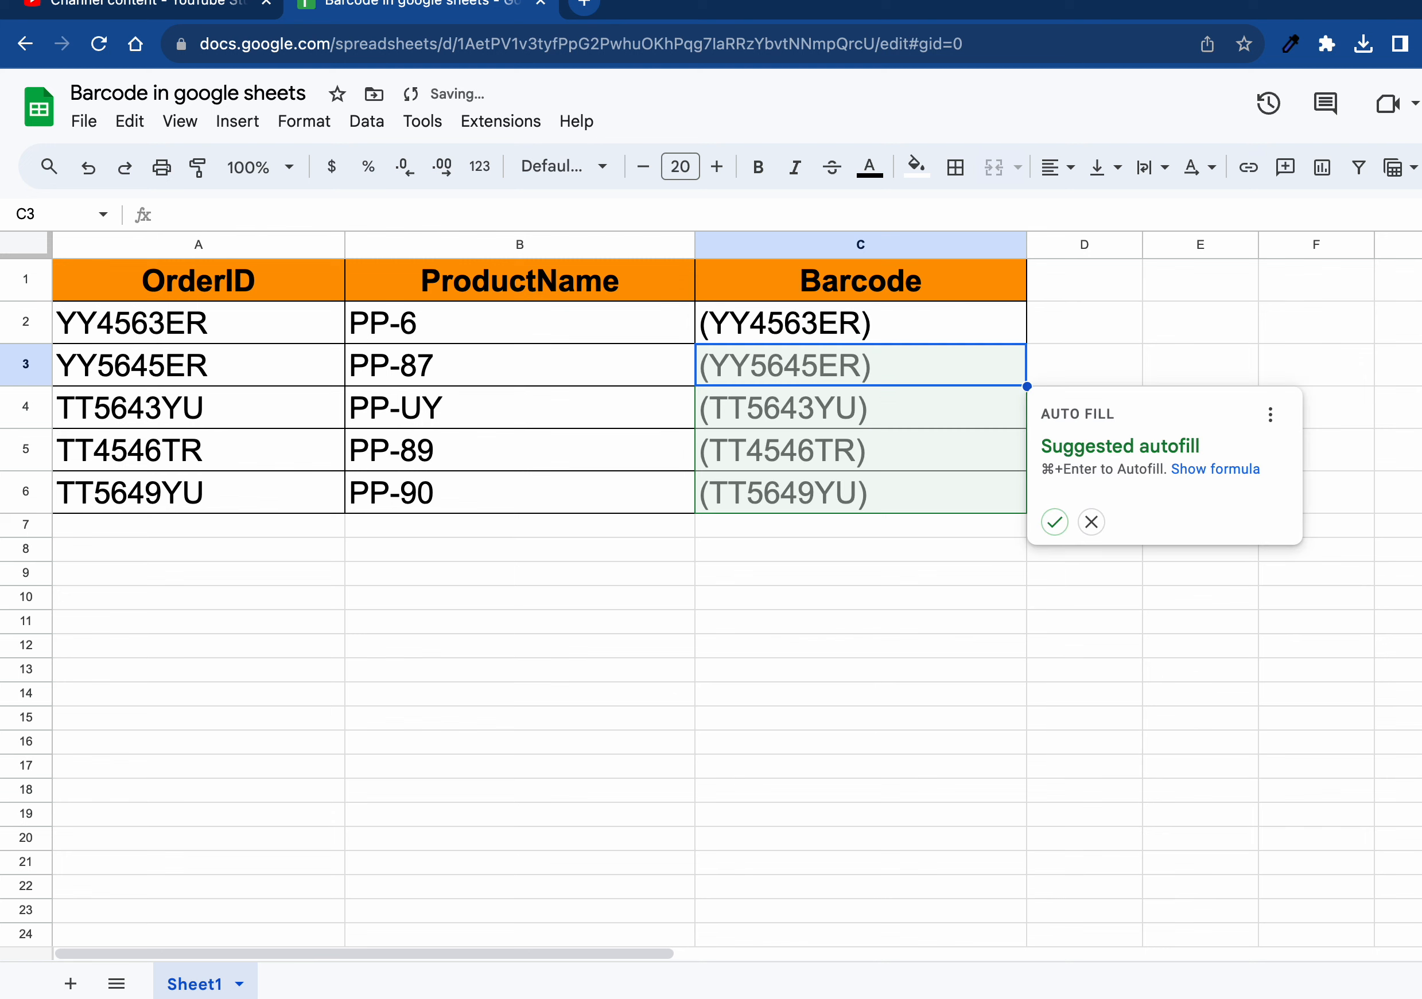
pyautogui.click(1054, 522)
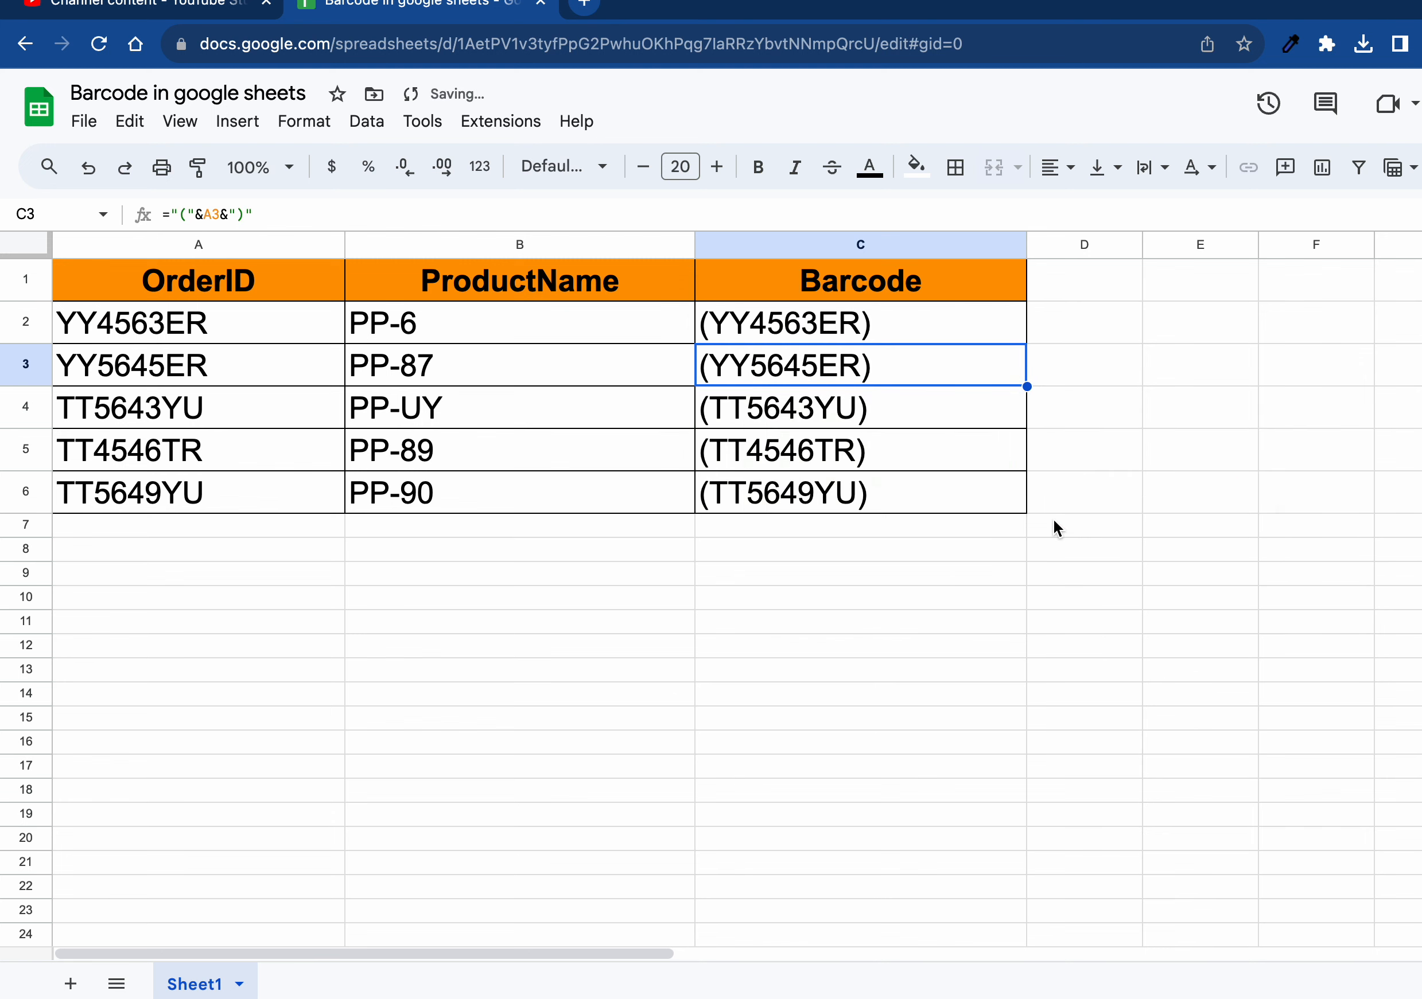
pyautogui.click(867, 324)
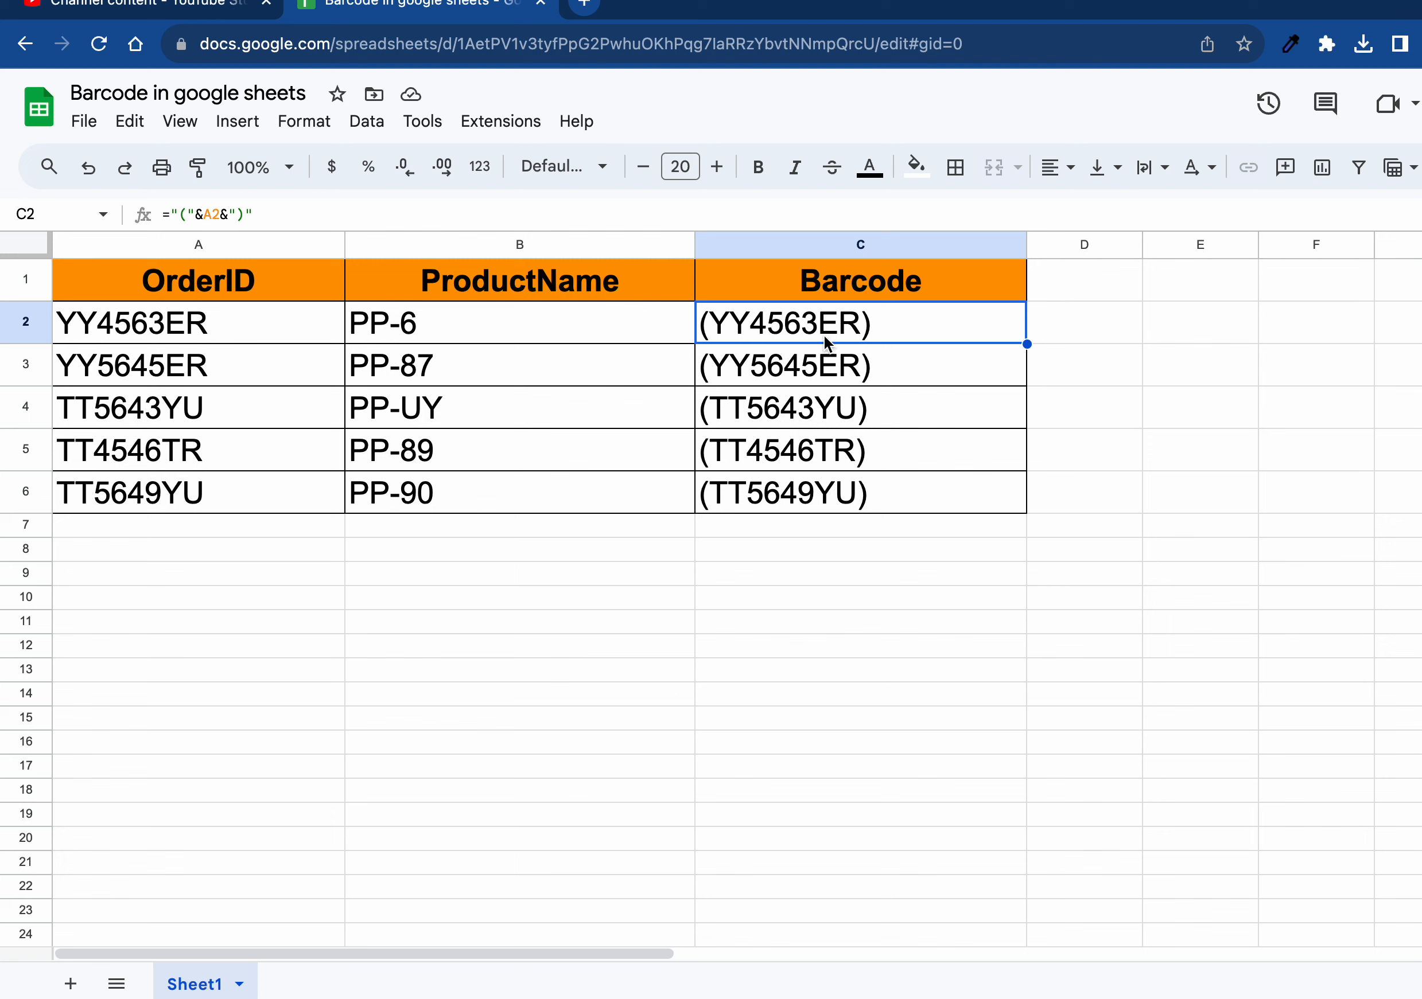
pyautogui.click(542, 179)
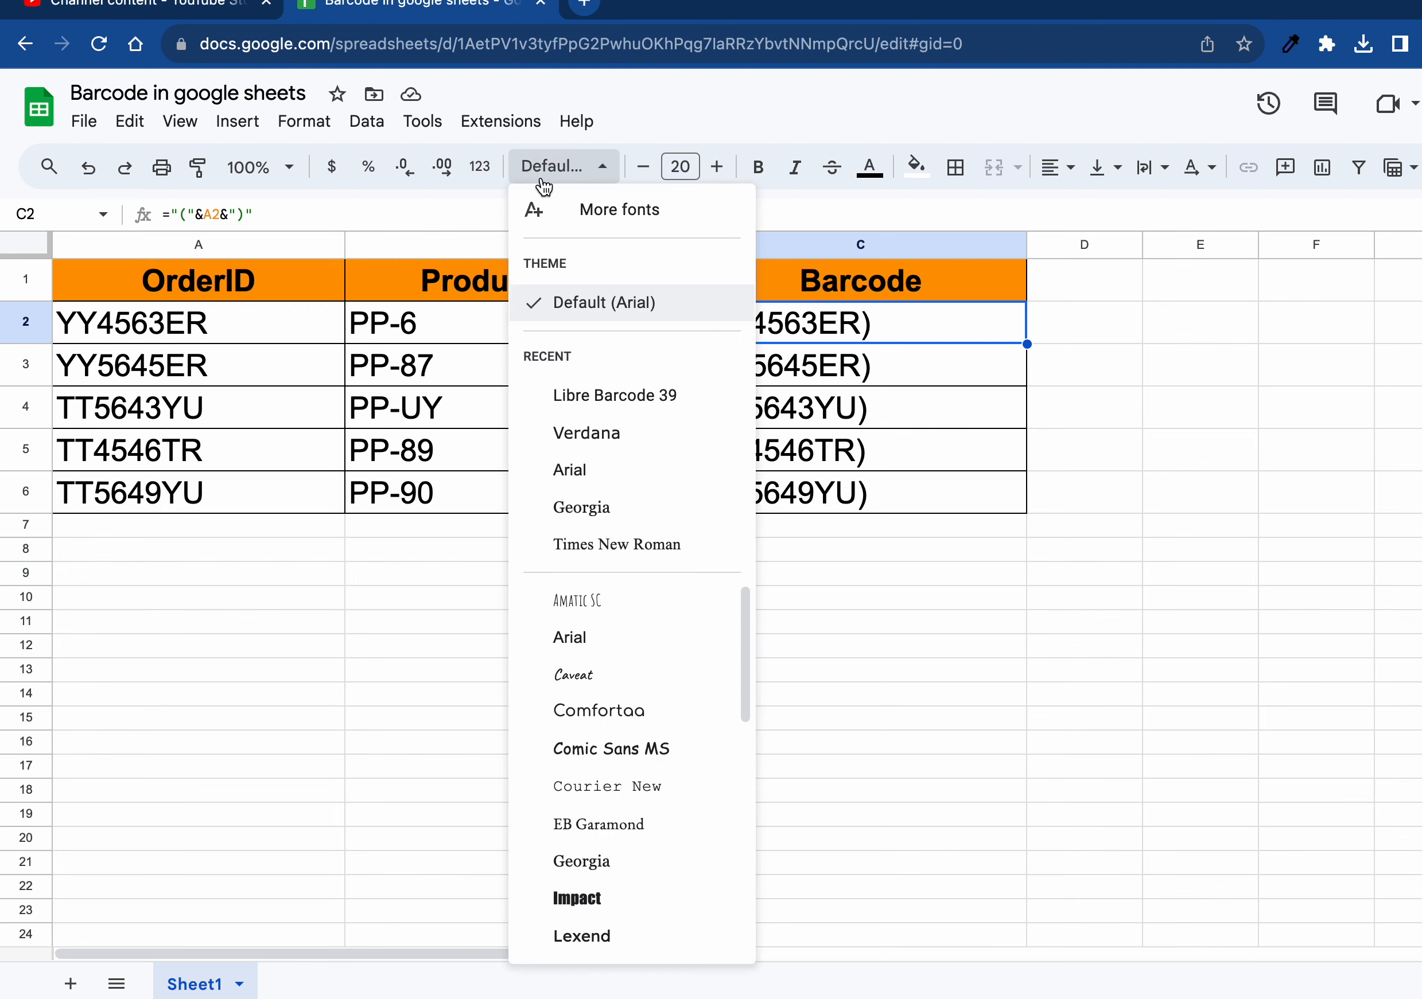
pyautogui.click(574, 217)
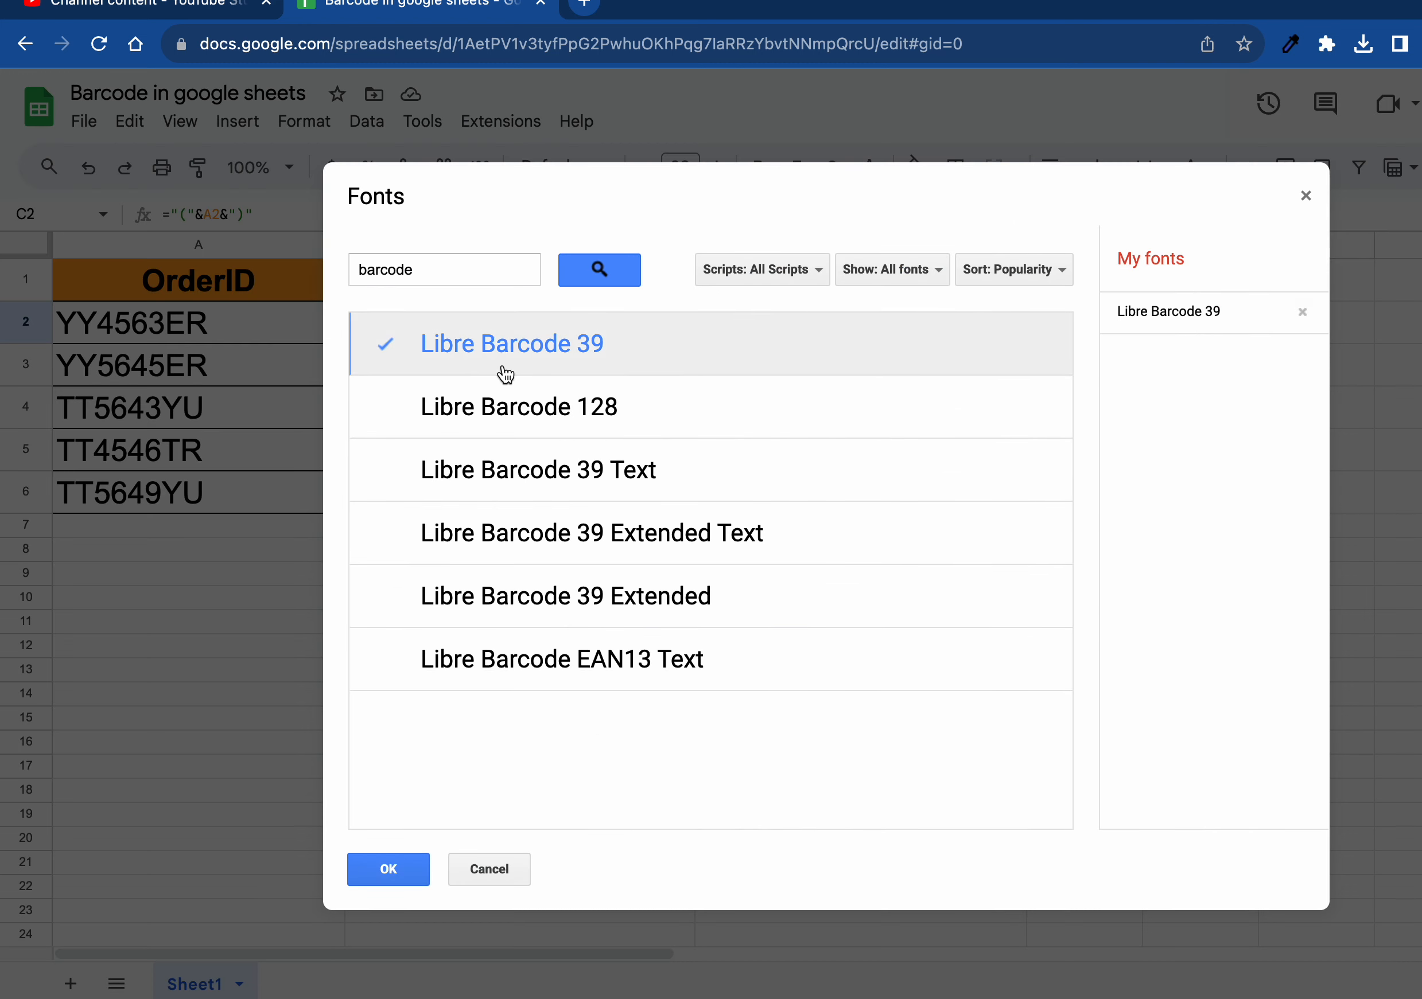
pyautogui.doubleClick(466, 272)
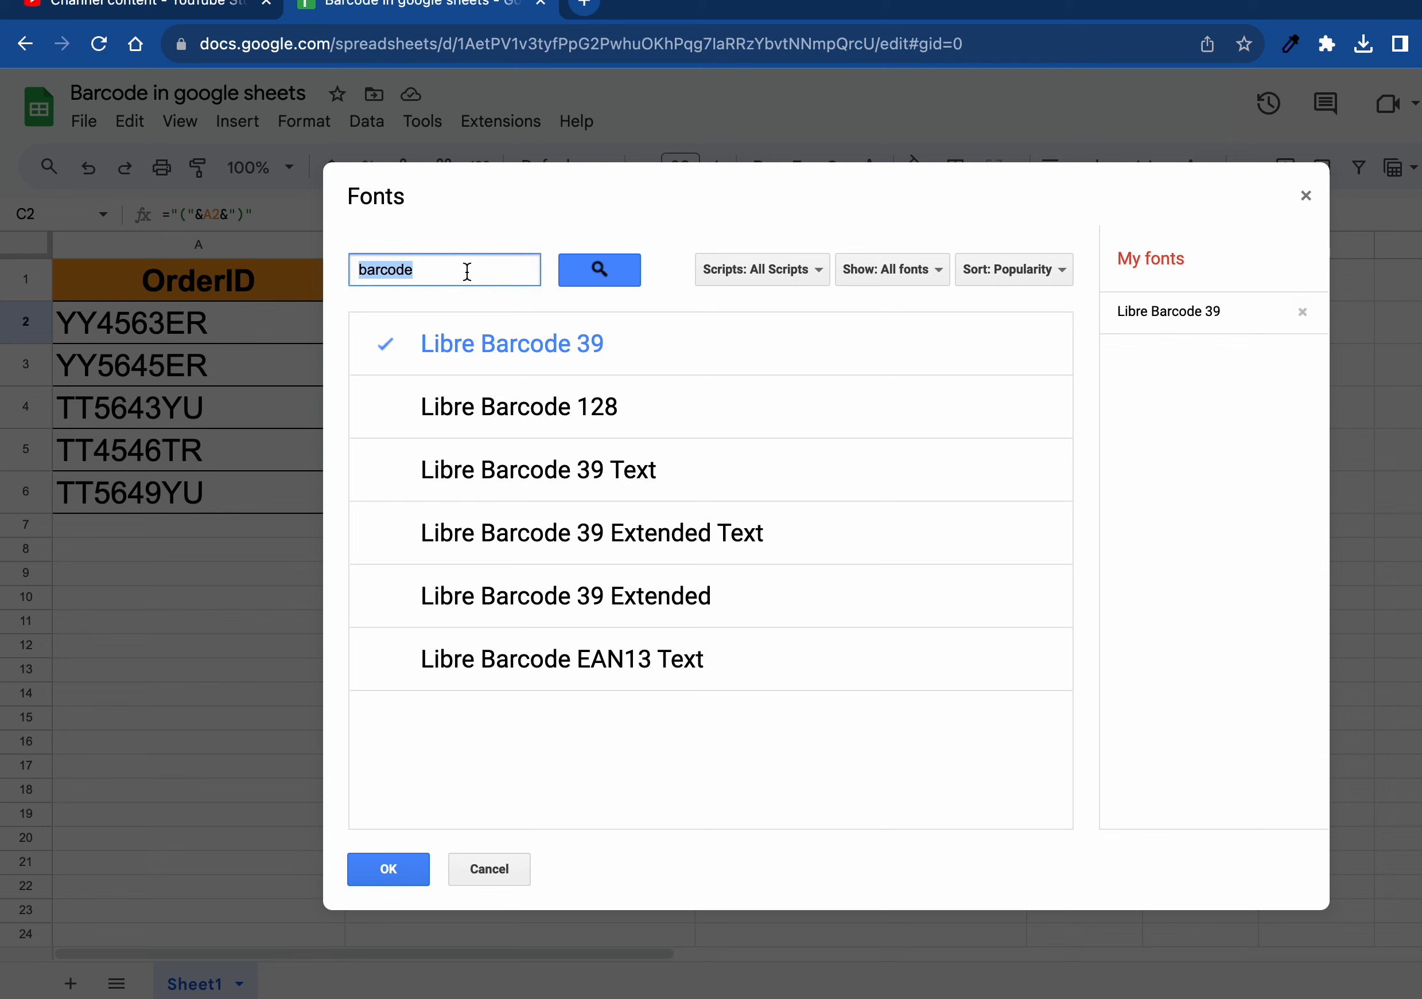
pyautogui.press('BackSpace')
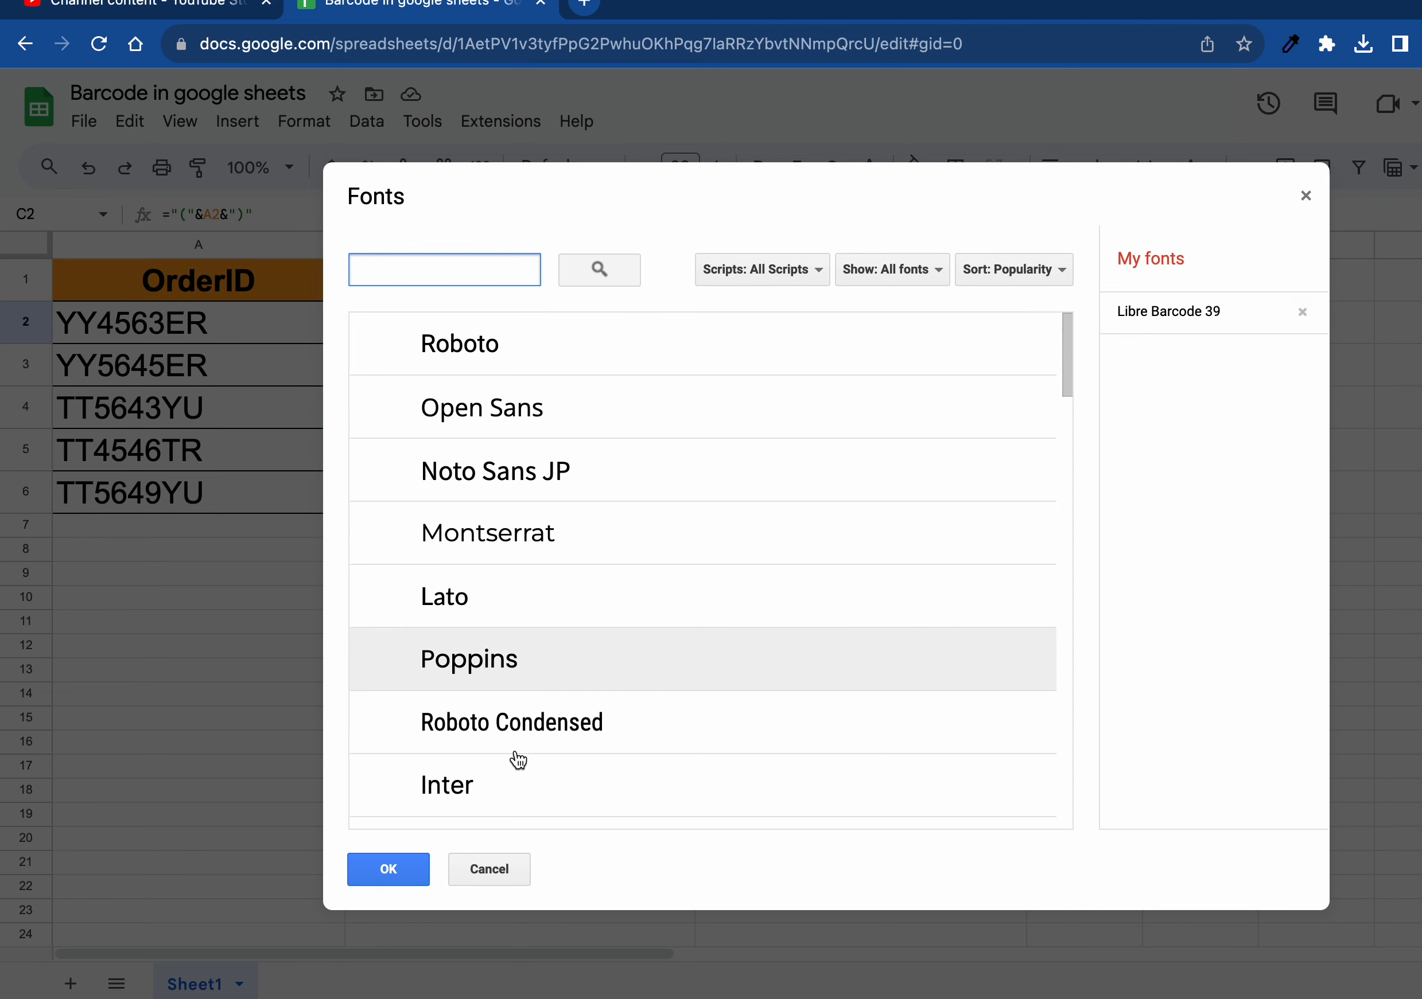
pyautogui.click(483, 866)
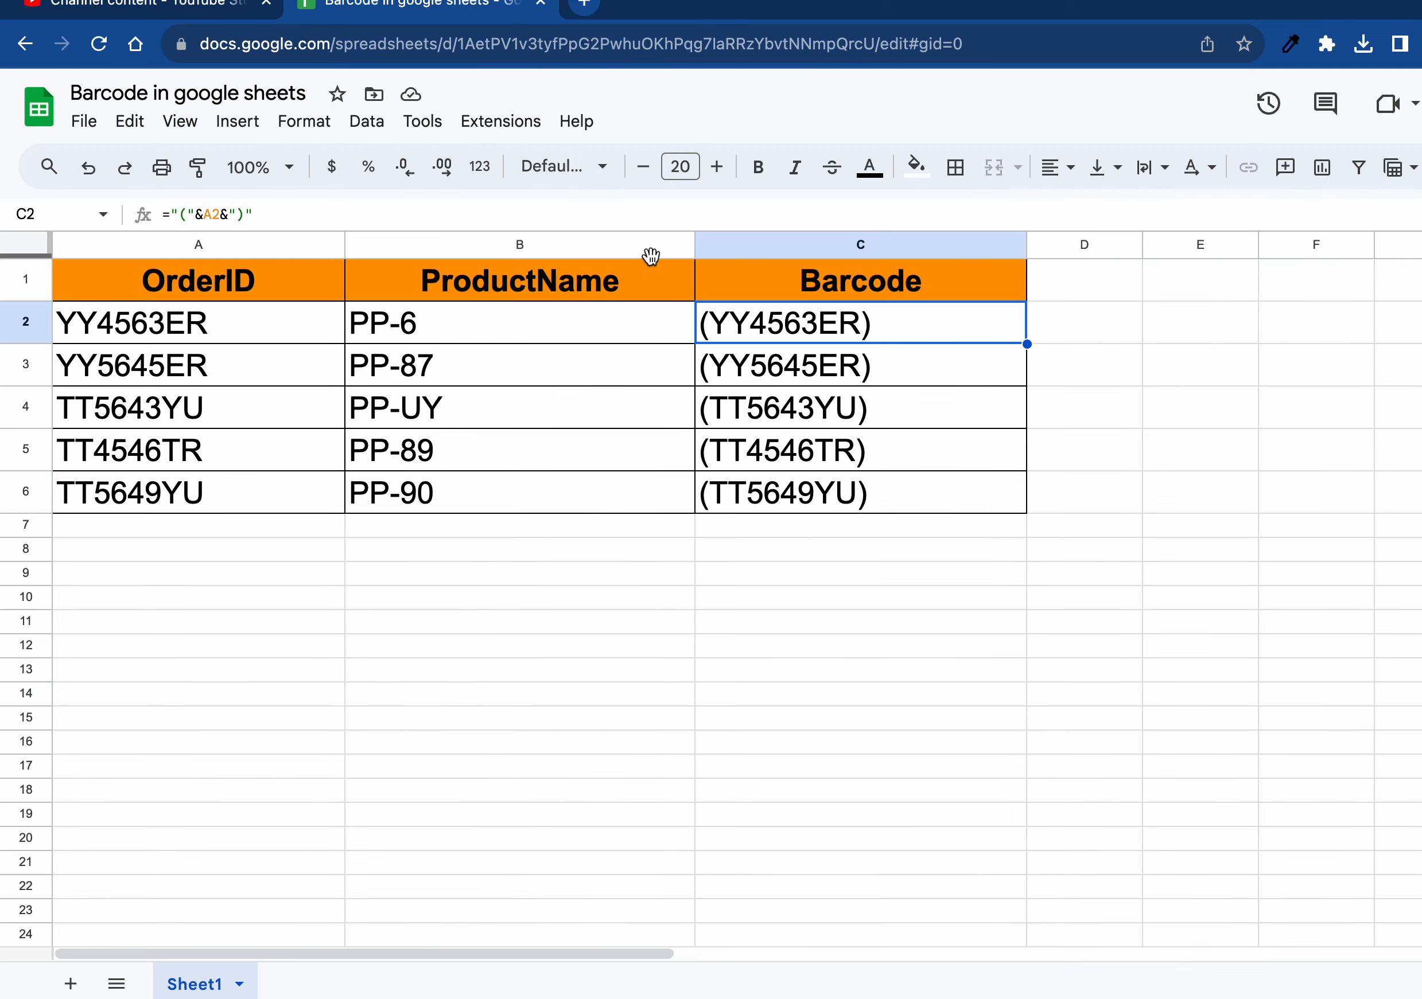
# - Search the additional fonts for "barc" and keep Libre Barcode 39 among the available fonts
pyautogui.click(554, 168)
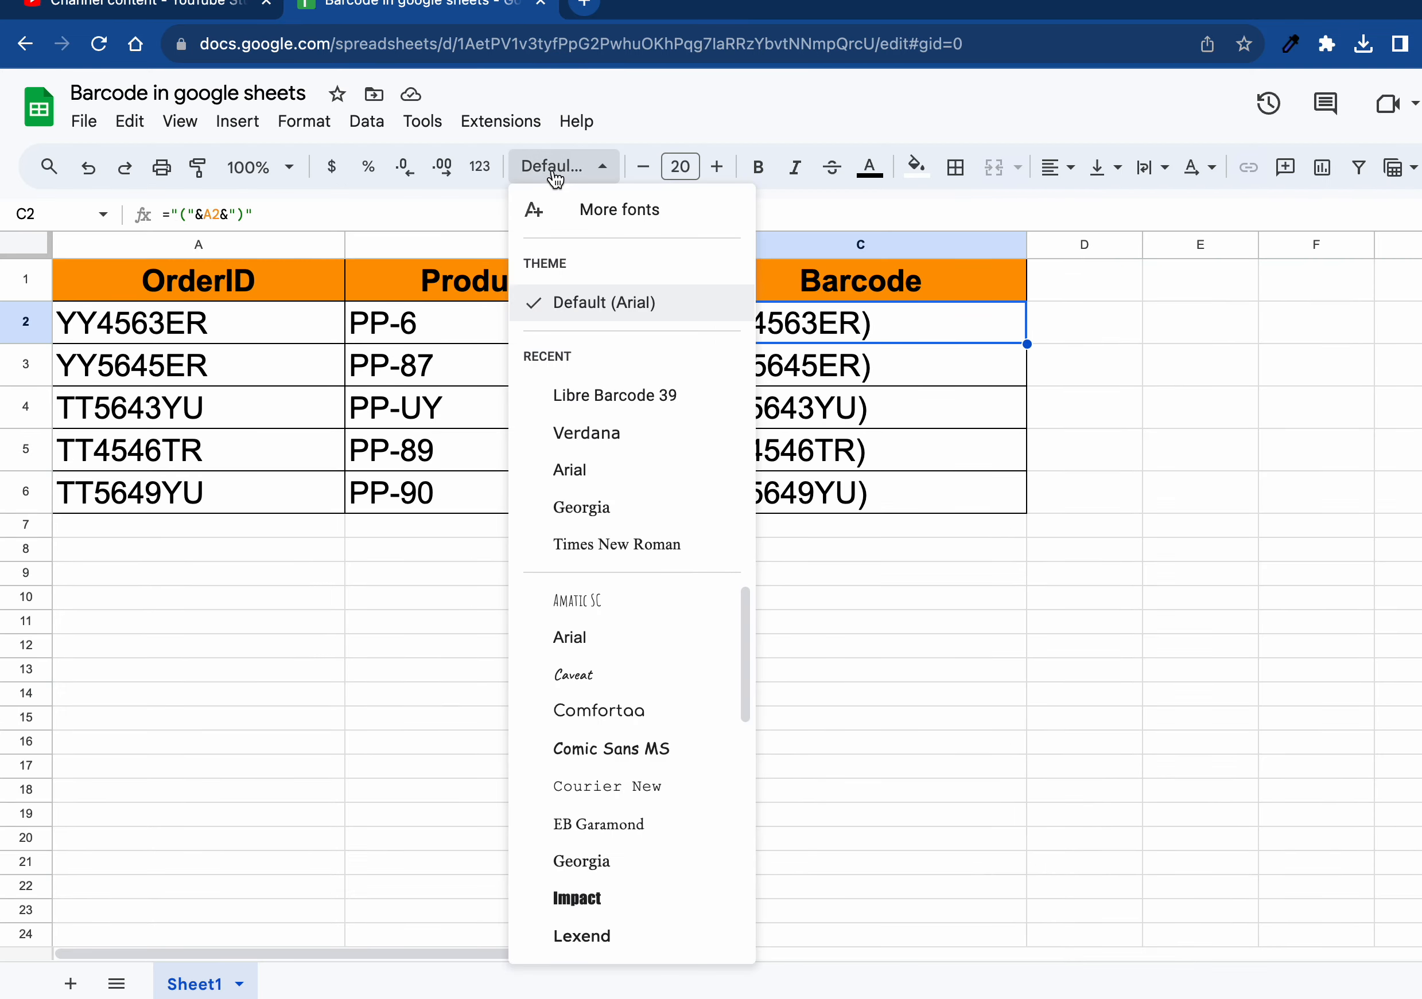
pyautogui.click(594, 212)
pyautogui.click(453, 269)
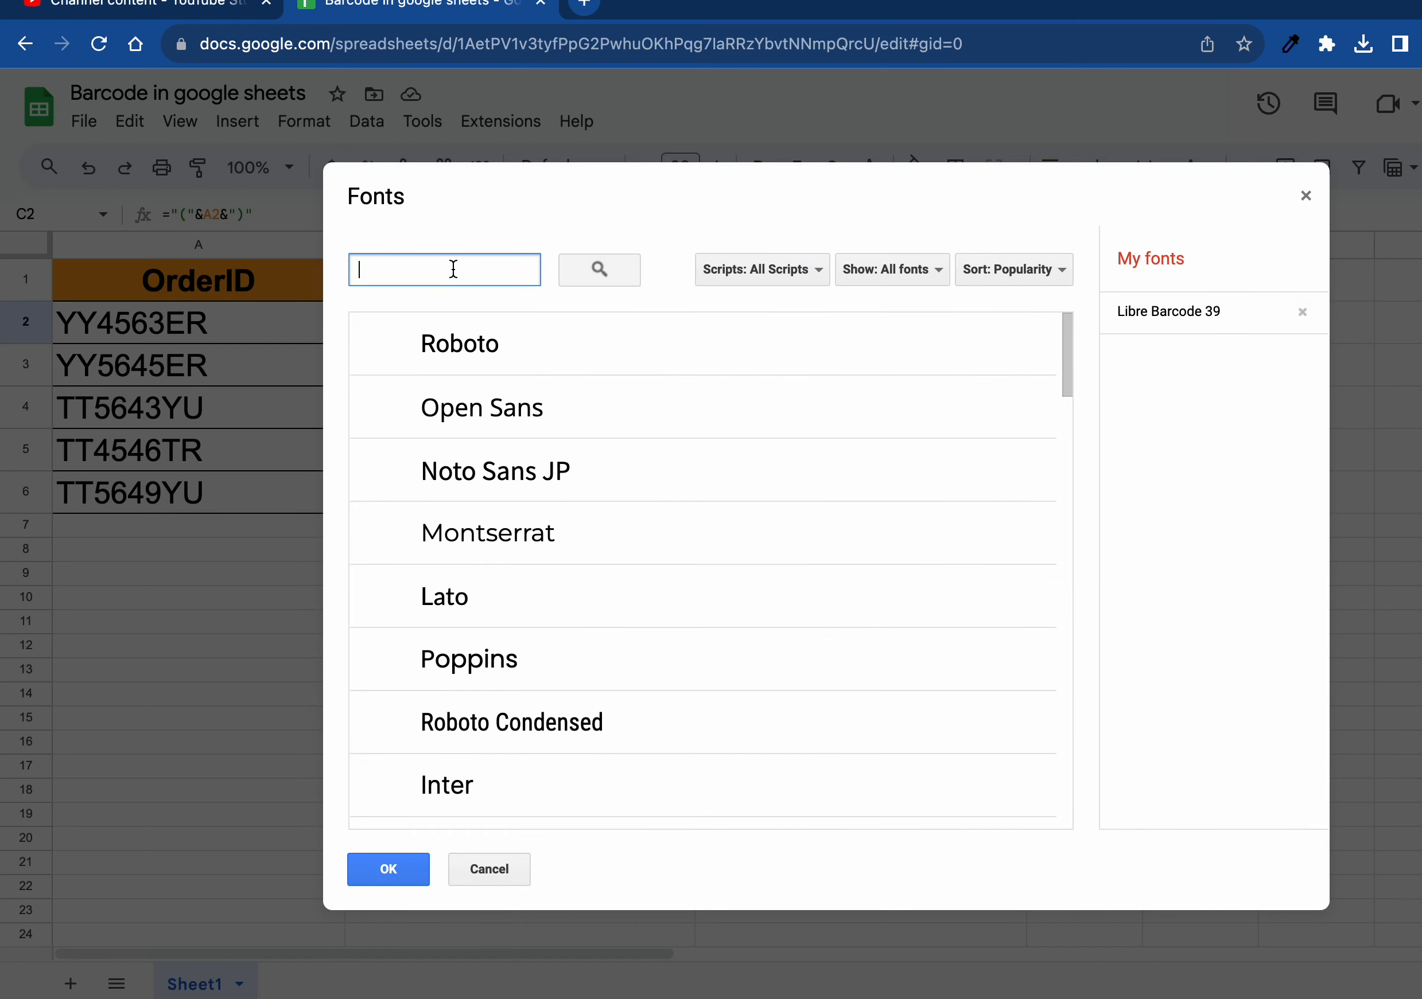
pyautogui.write('barc')
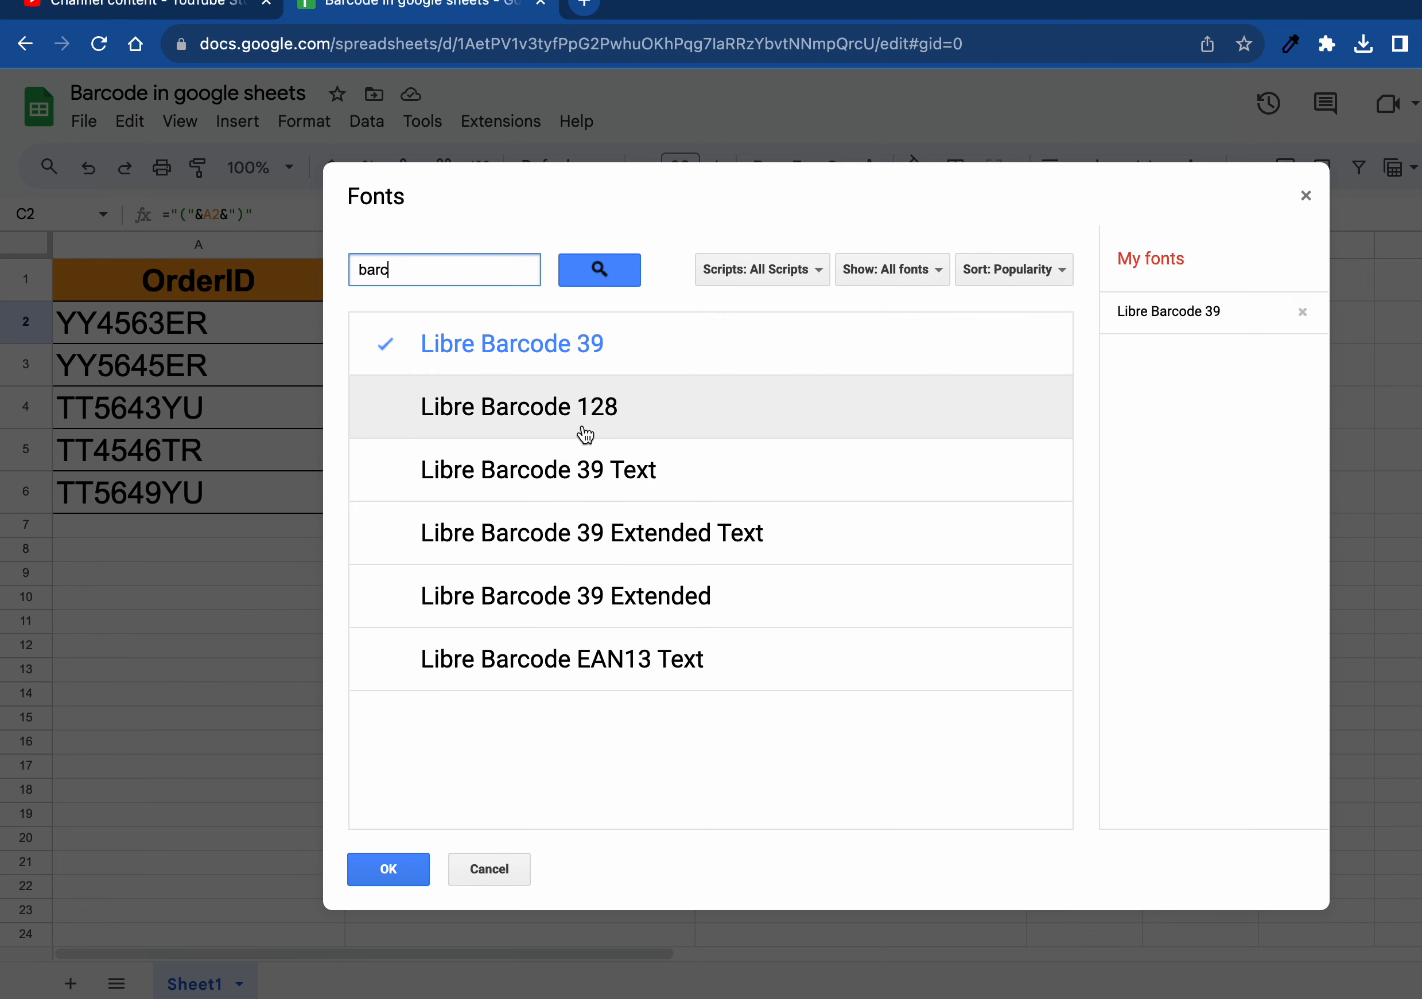
pyautogui.click(577, 375)
pyautogui.click(569, 361)
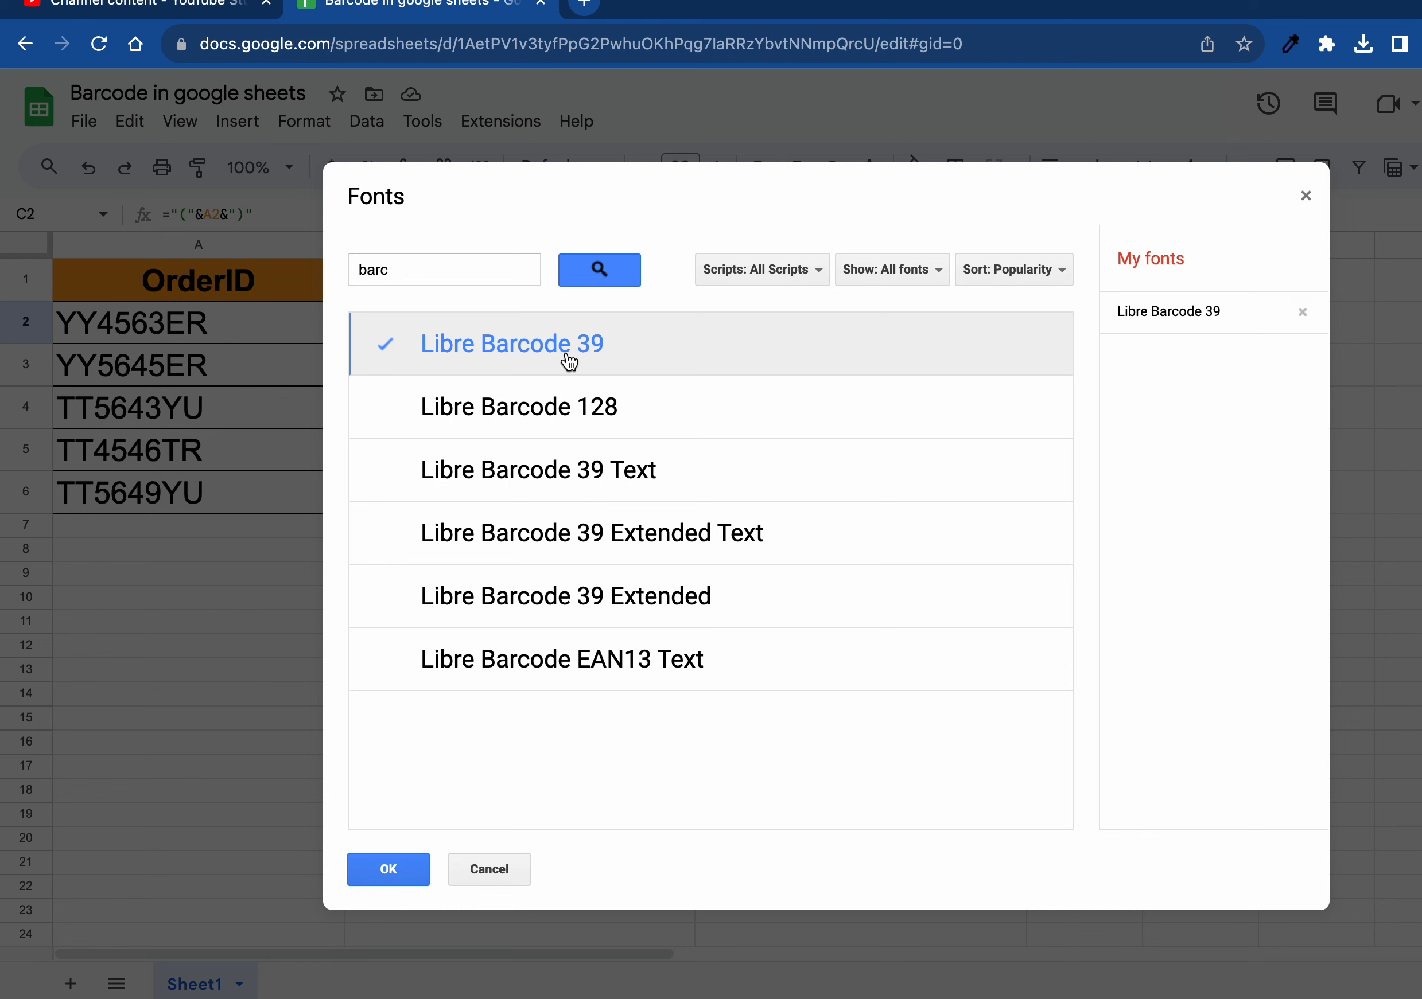
pyautogui.click(385, 869)
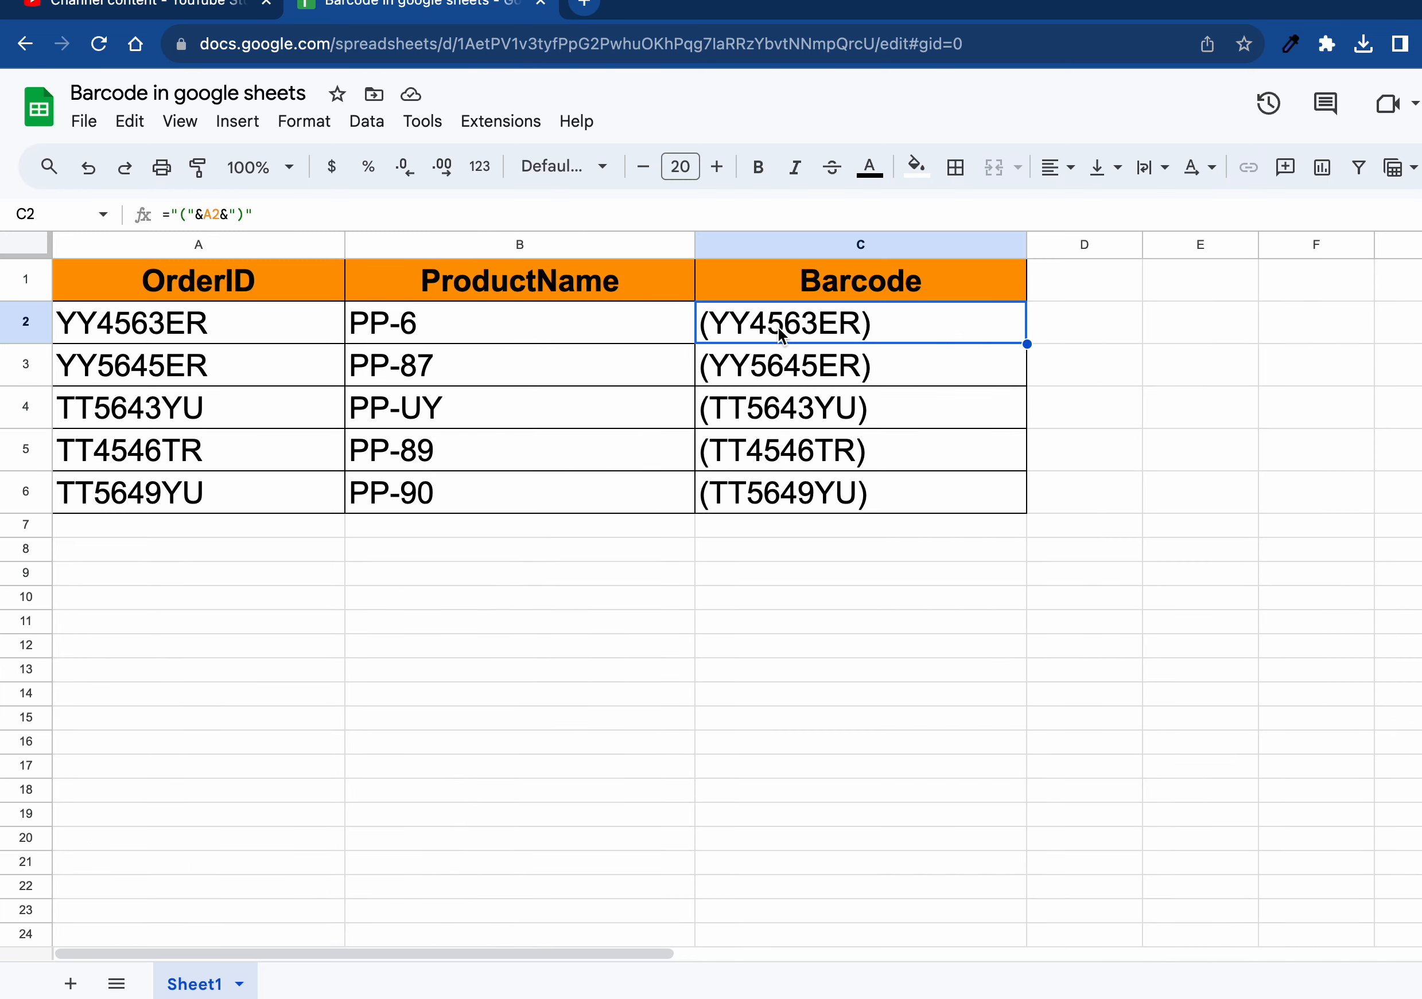
# - Apply the Libre Barcode 39 font to C2 and copy its formatting to C3:C6
pyautogui.click(554, 166)
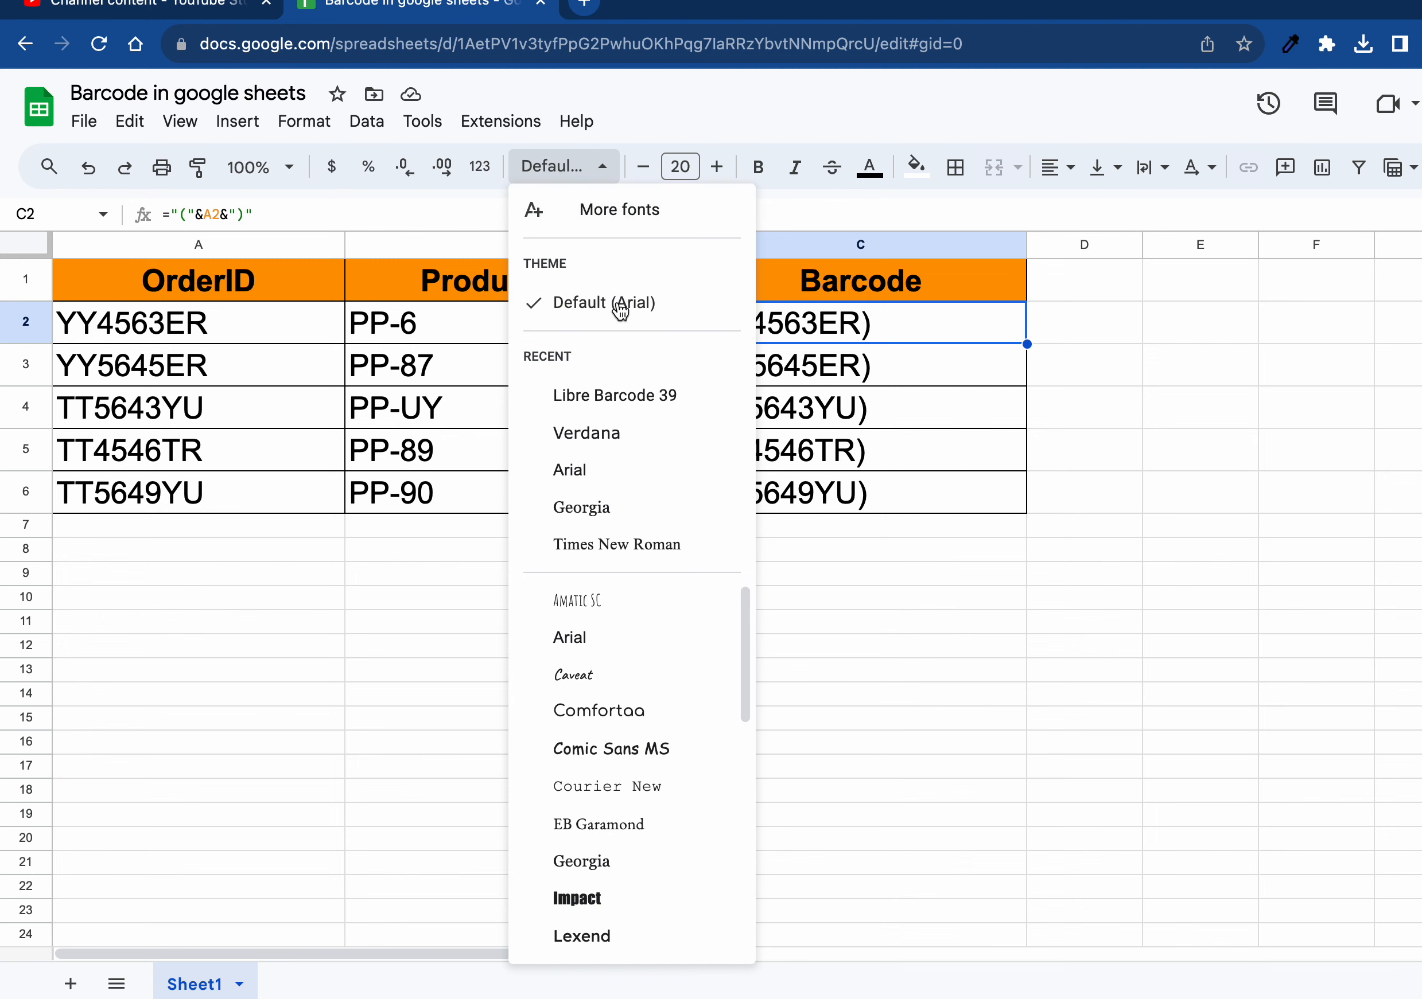
pyautogui.click(595, 399)
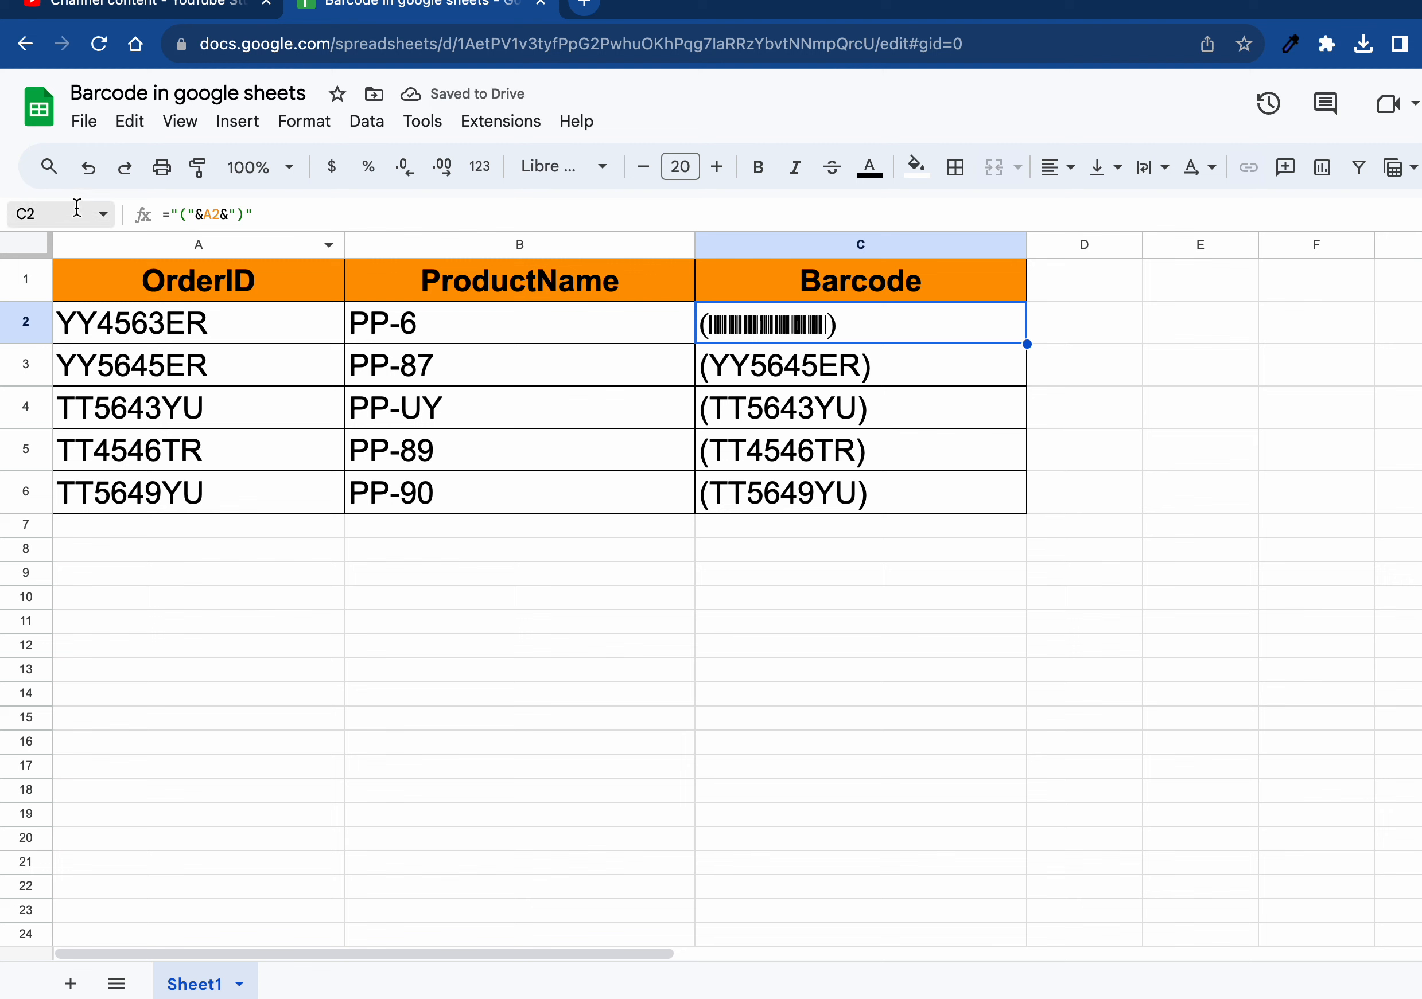
pyautogui.click(198, 166)
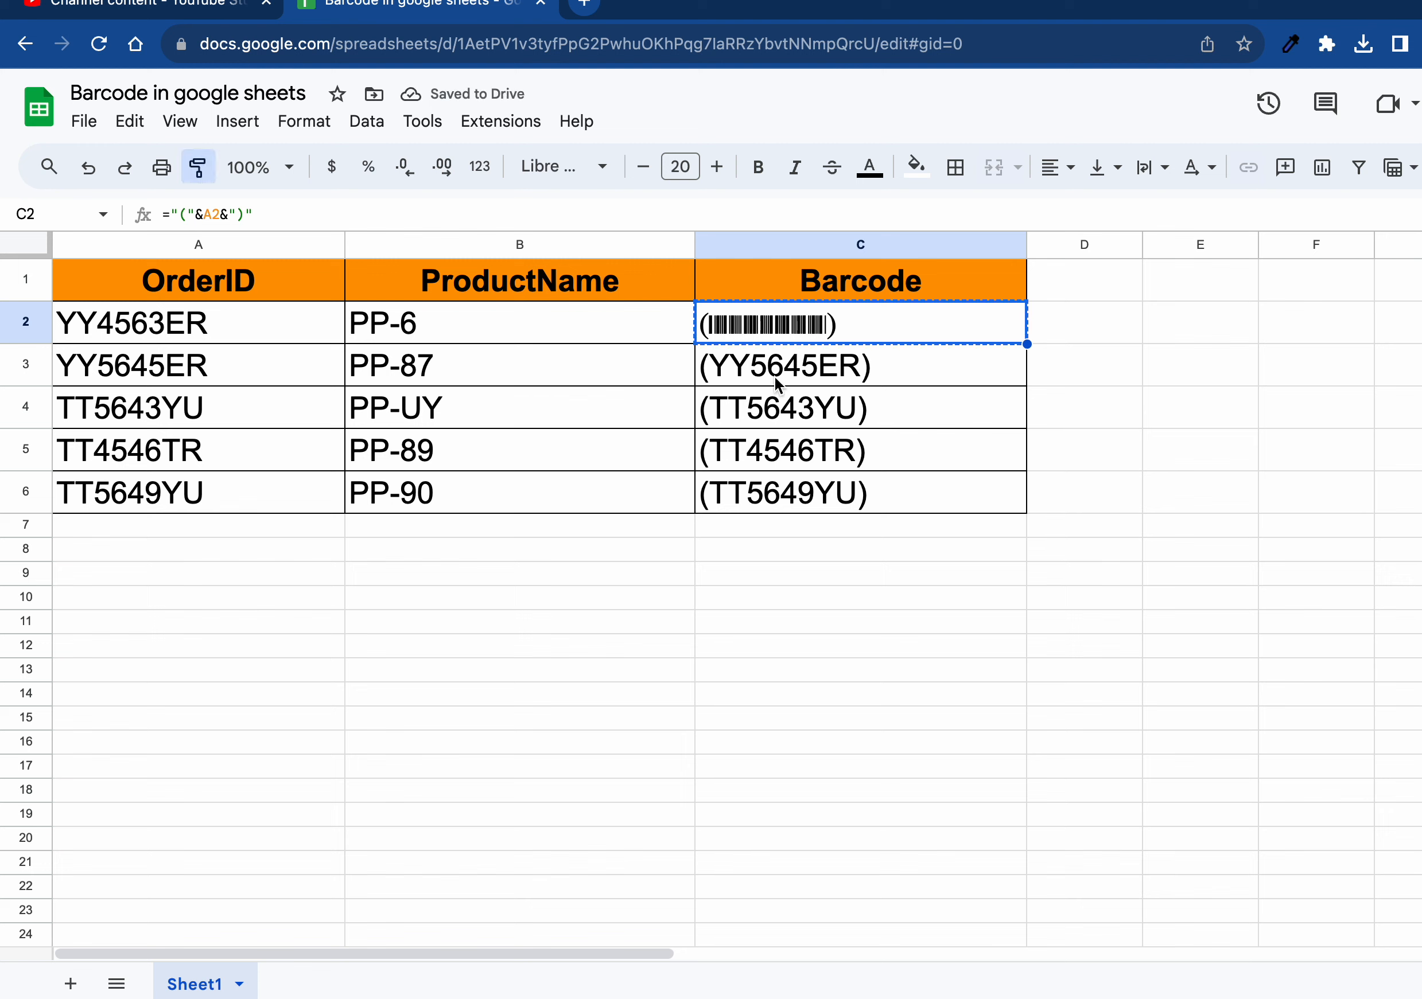
pyautogui.moveTo(777, 376); pyautogui.dragTo(784, 492)
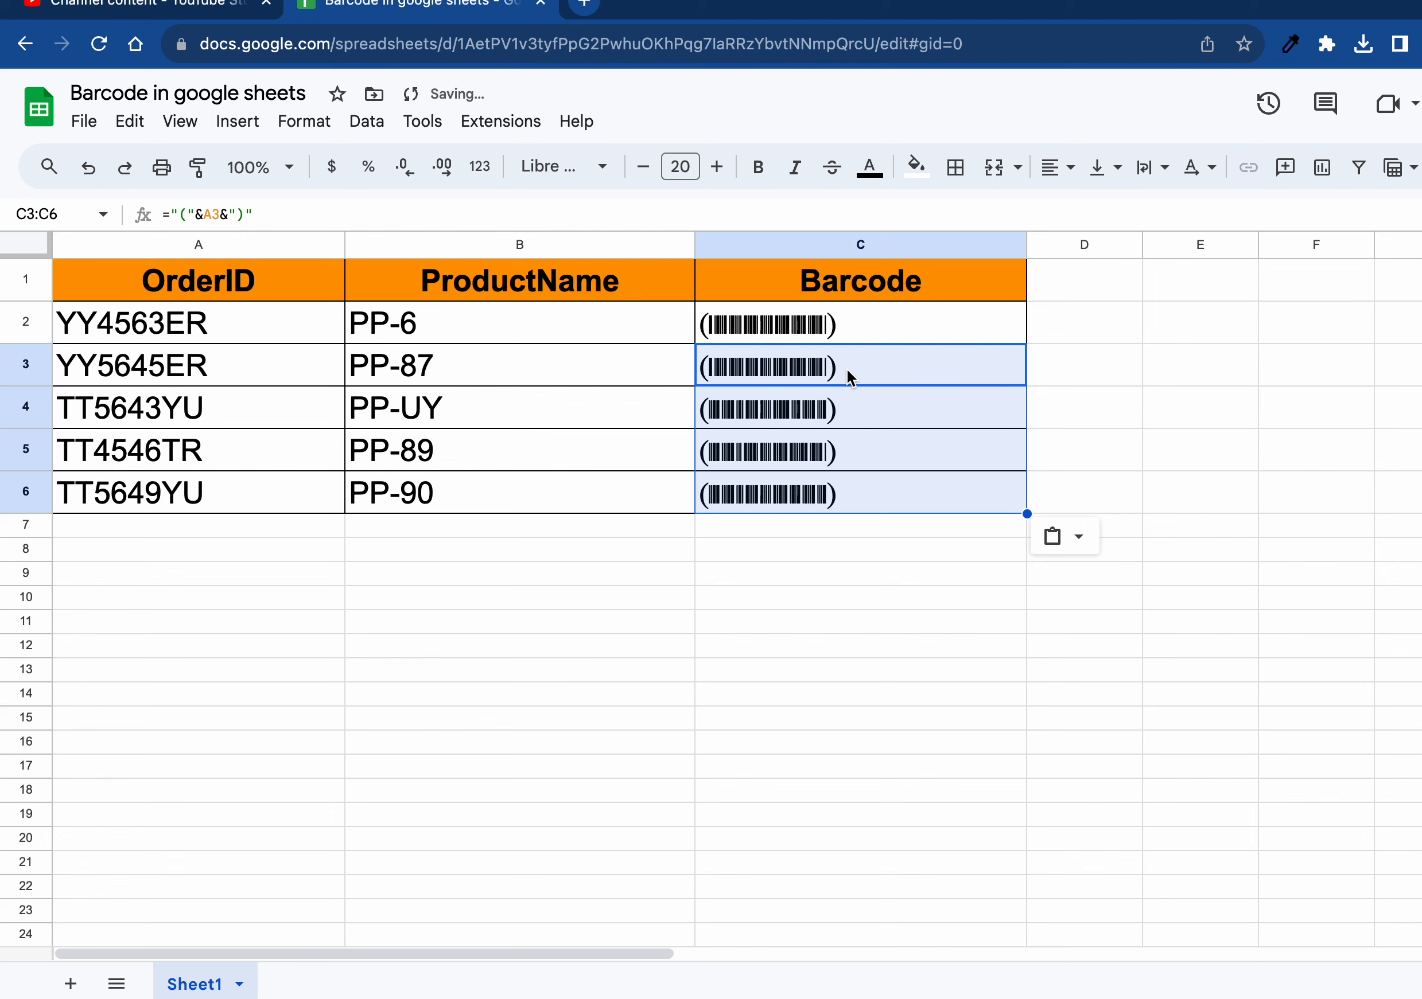
# - Examine the formula behind the barcode in C2 and the font applied to that cell
pyautogui.click(821, 367)
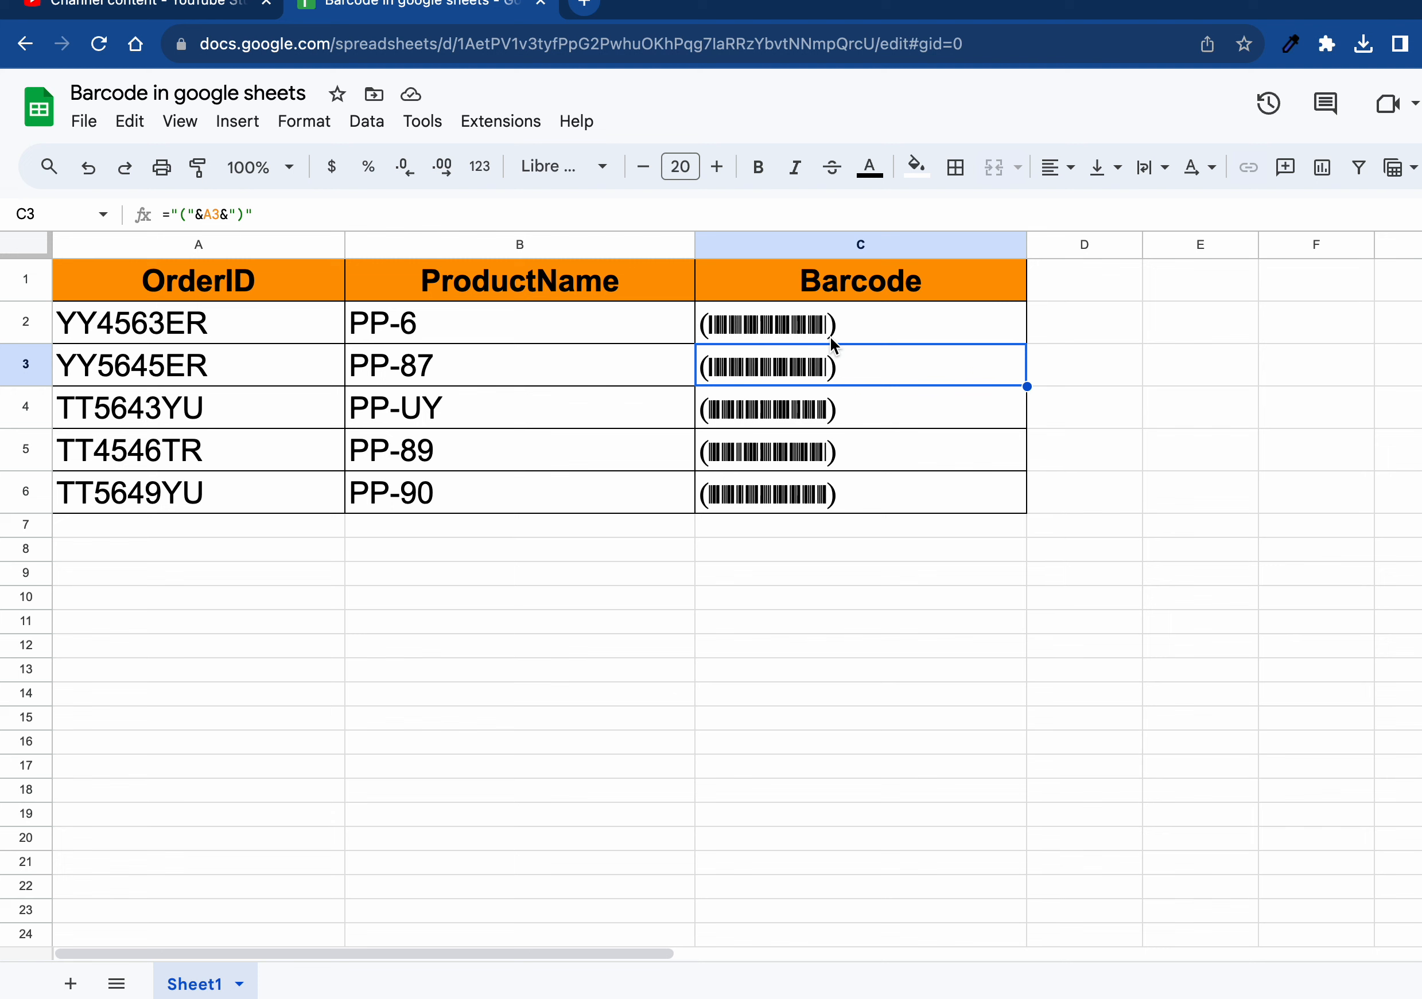
pyautogui.click(623, 50)
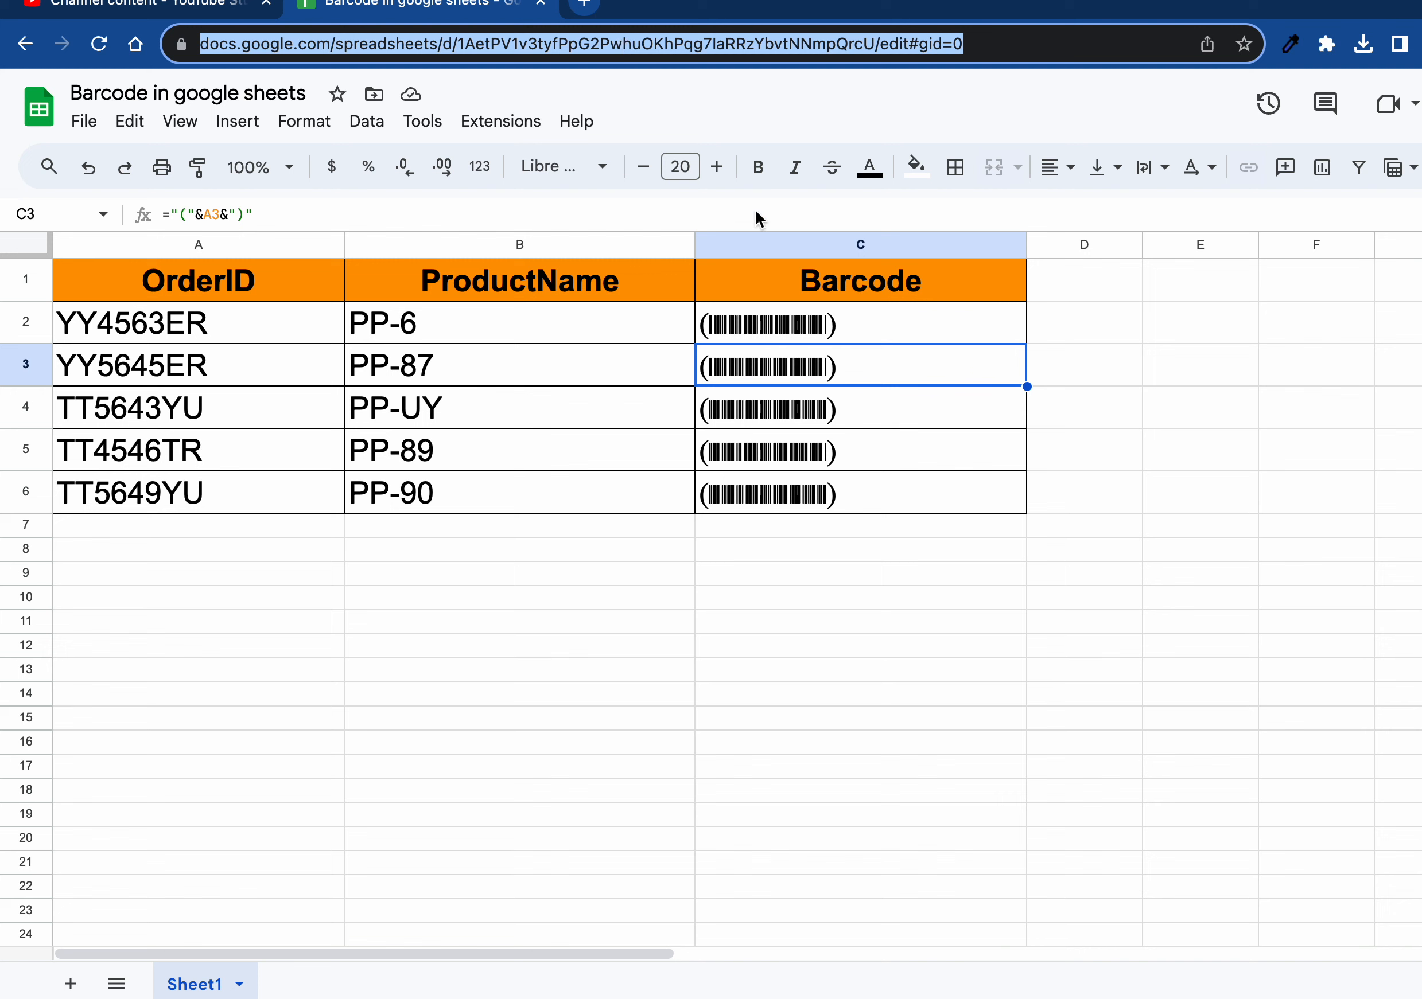
pyautogui.click(793, 326)
pyautogui.doubleClick(793, 326)
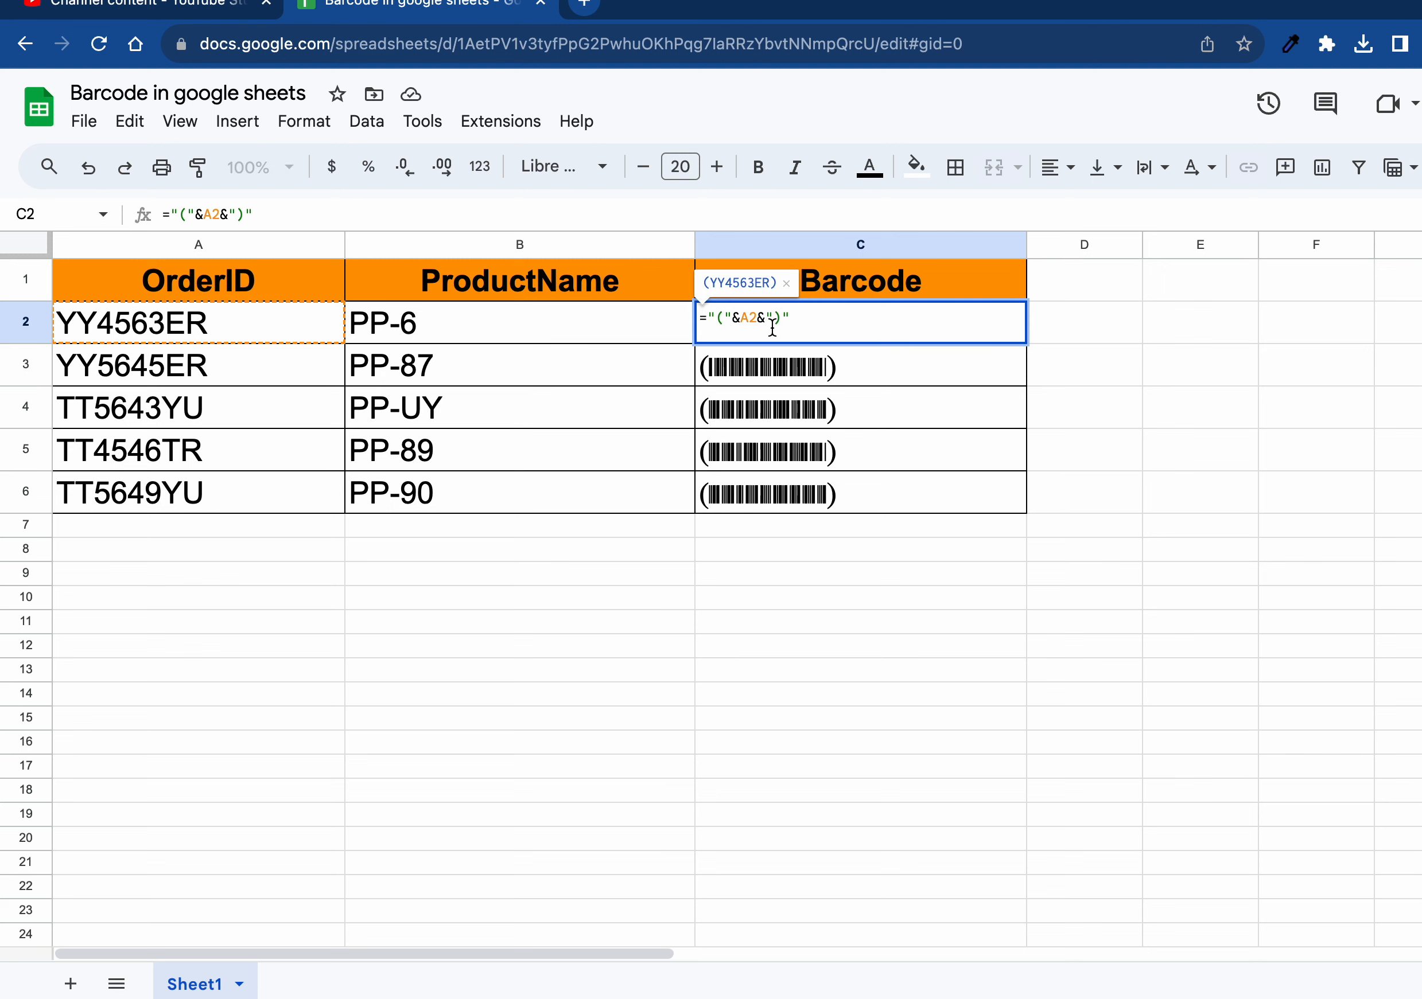
pyautogui.click(770, 378)
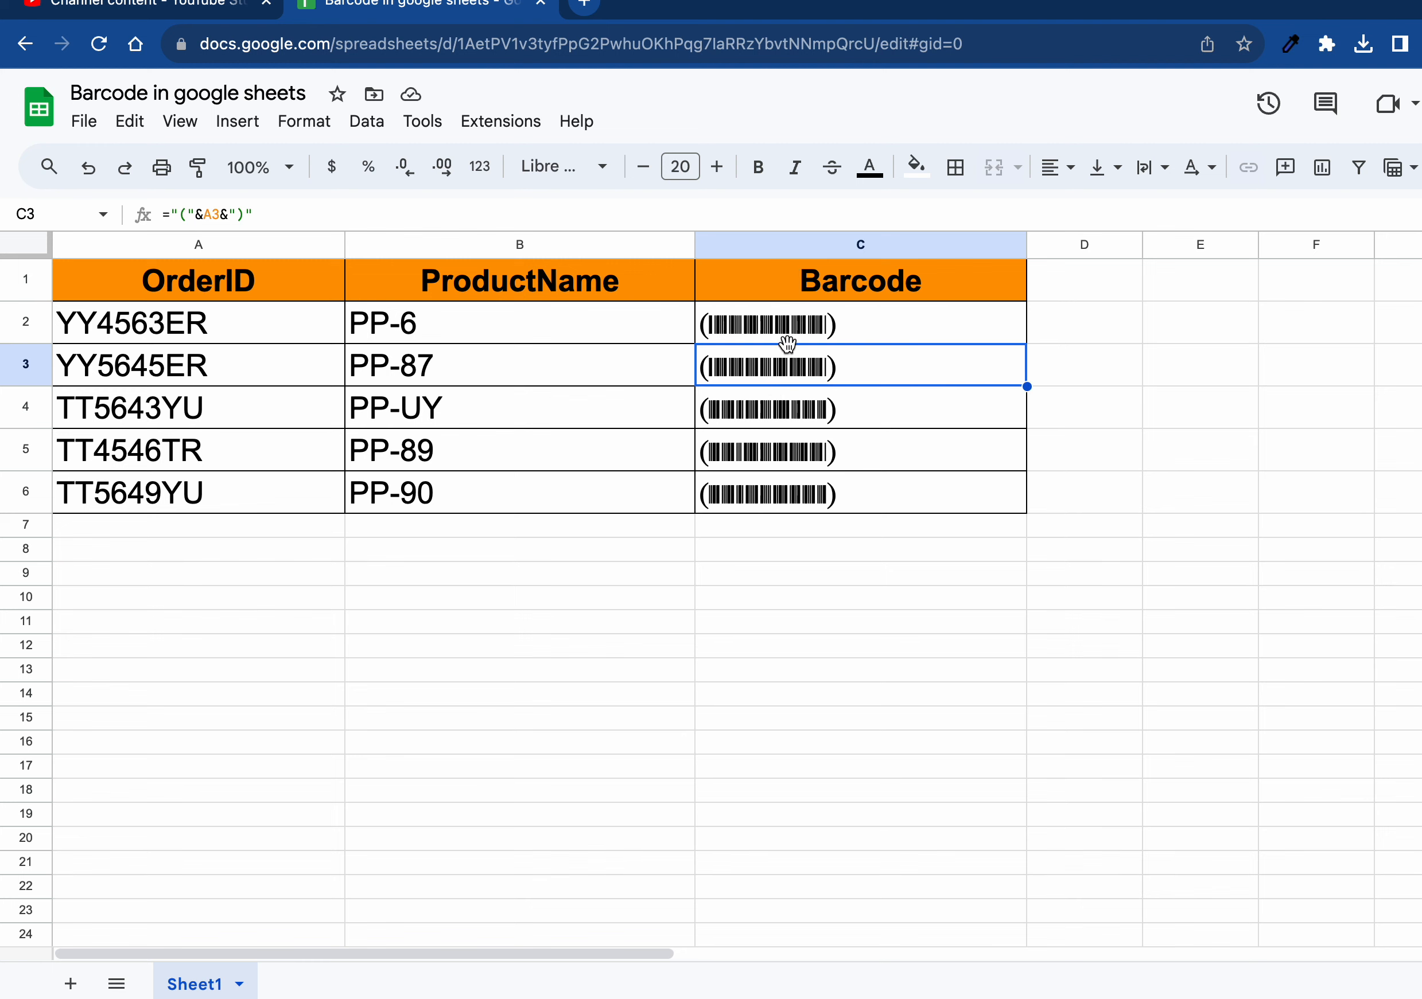
pyautogui.click(785, 324)
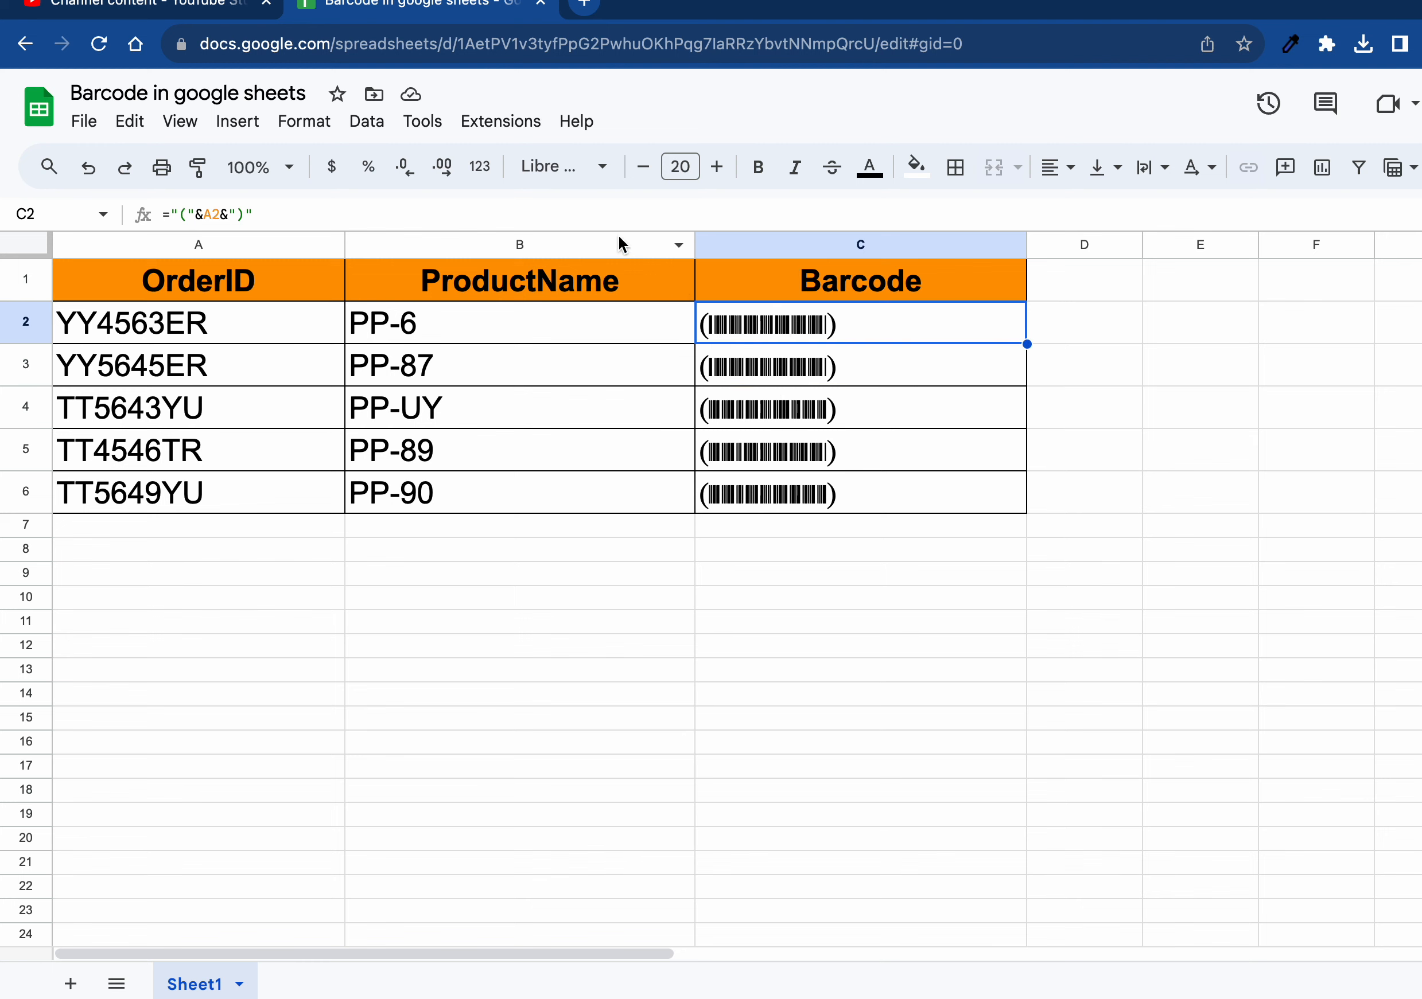
pyautogui.click(567, 168)
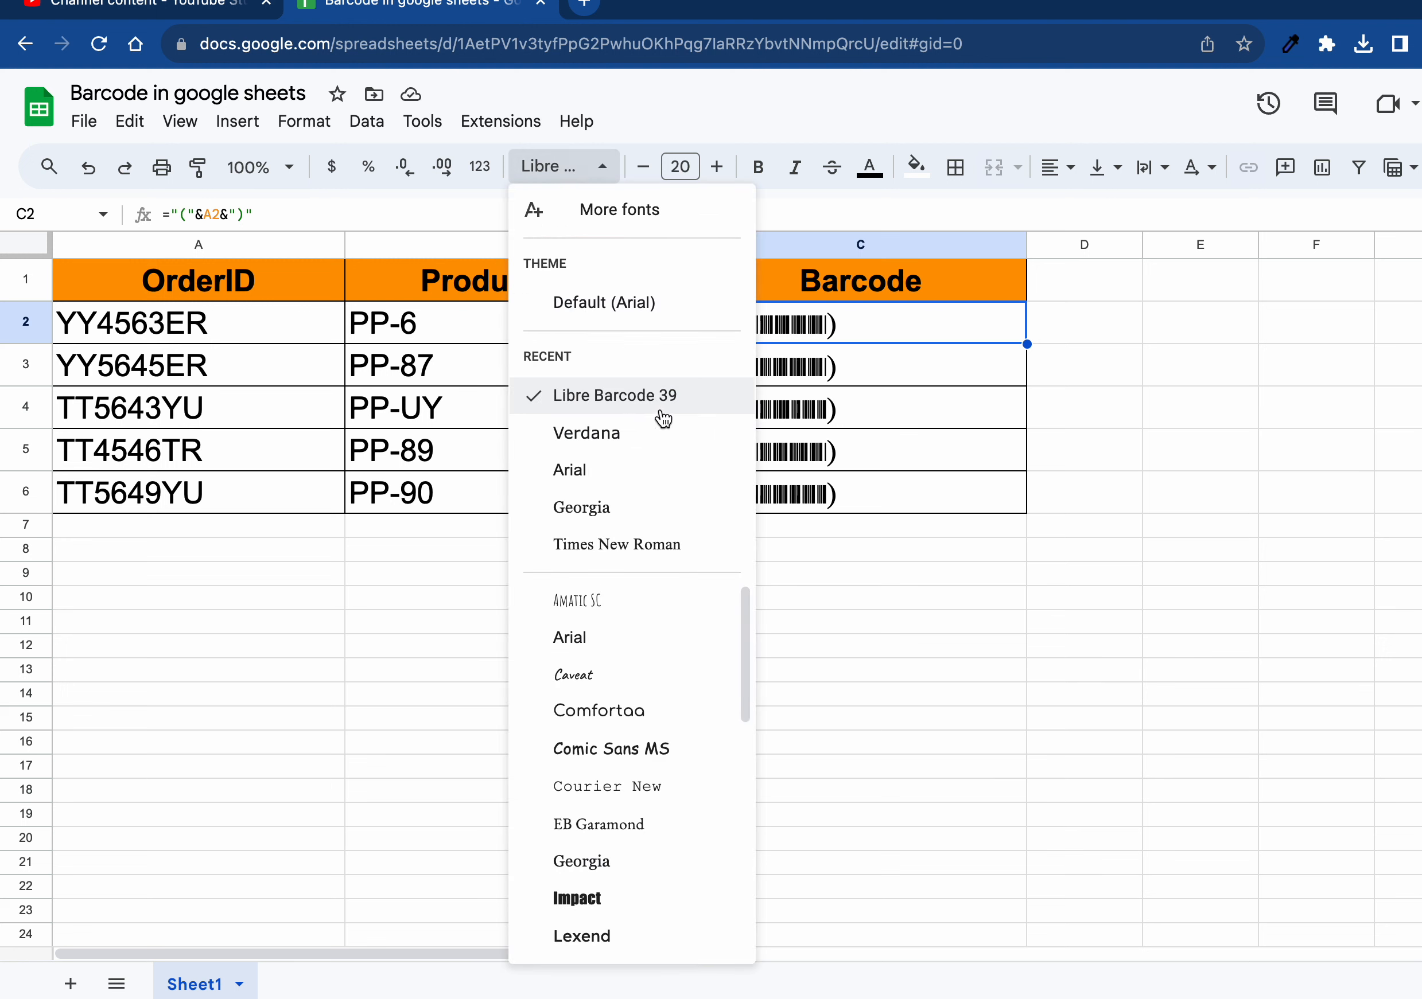
pyautogui.click(821, 328)
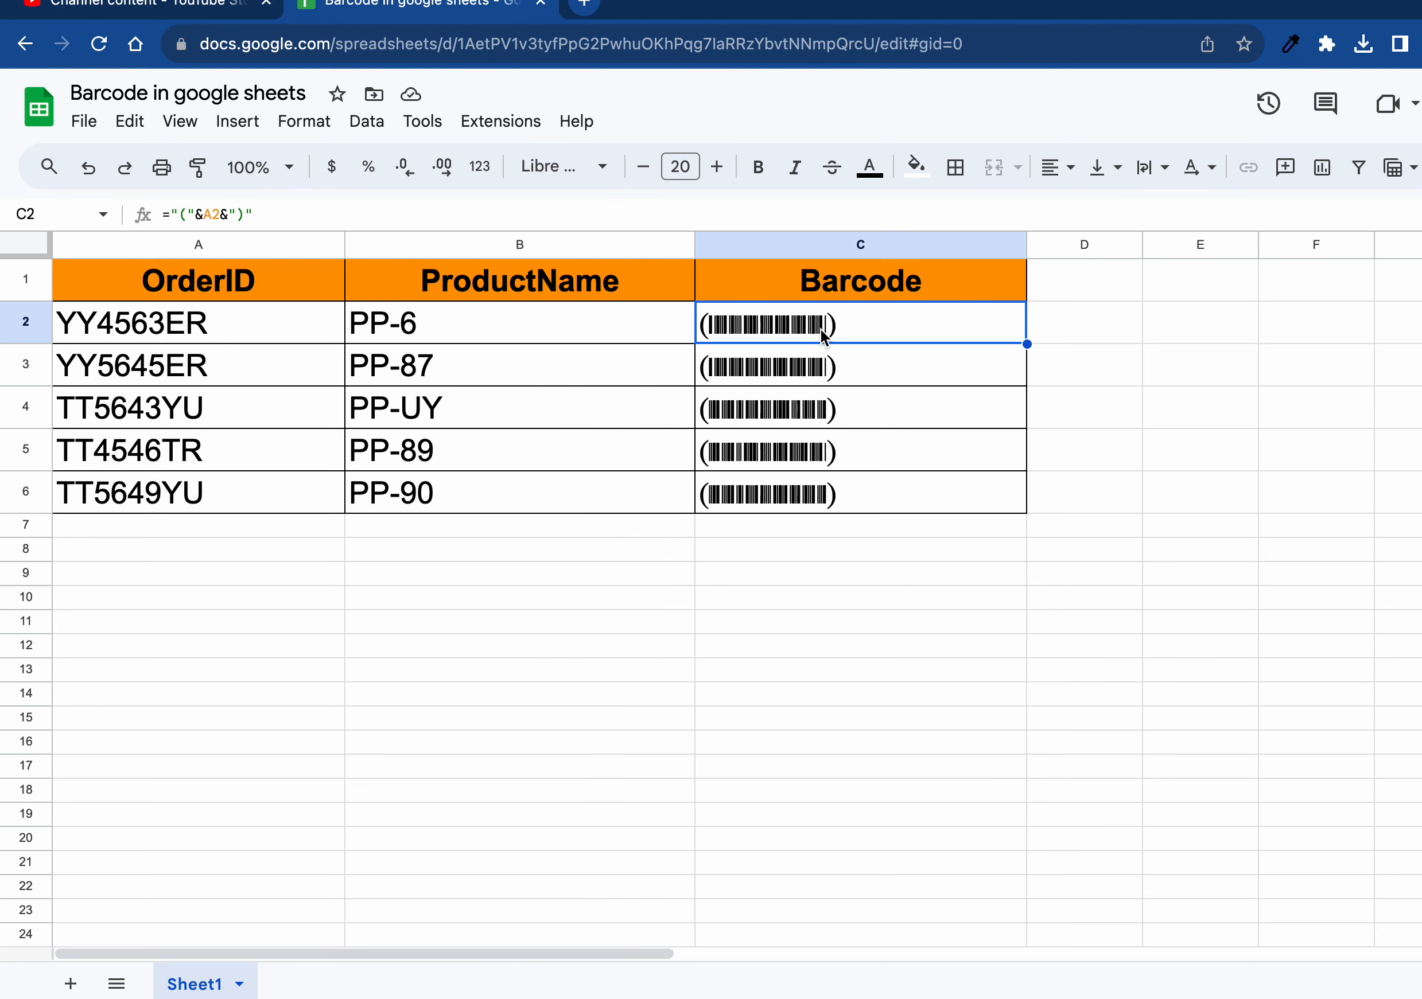